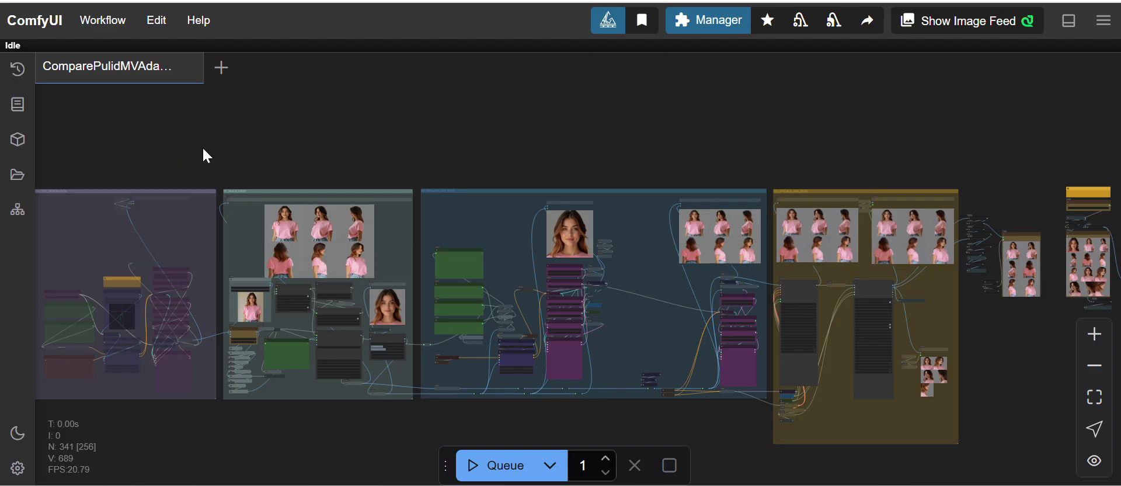
- Pan across the workflow to frame the multi-view and upscale groups
left_click_drag(202, 147, 229, 147)
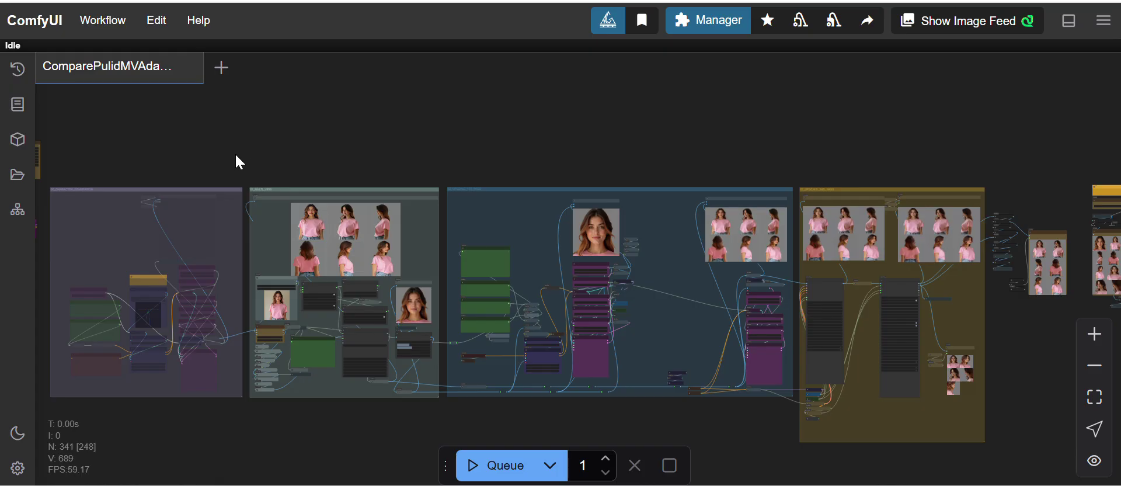
left_click_drag(244, 157, 310, 148)
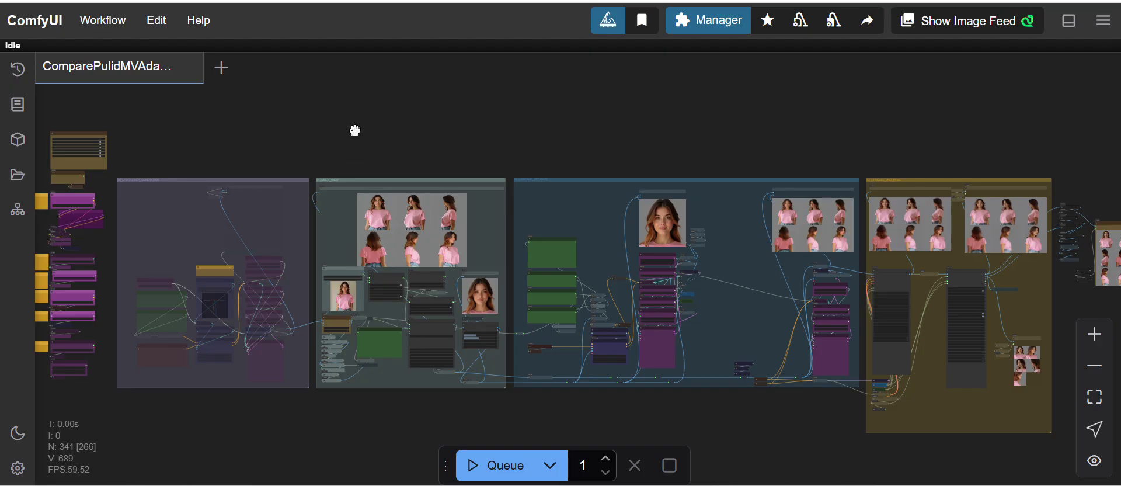
left_click_drag(357, 155, 350, 107)
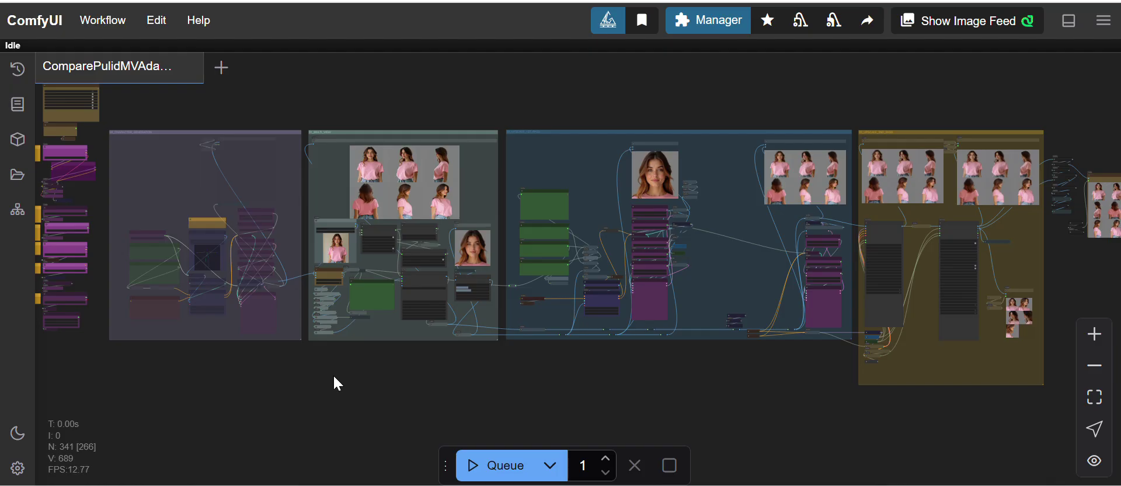
left_click_drag(334, 383, 398, 393)
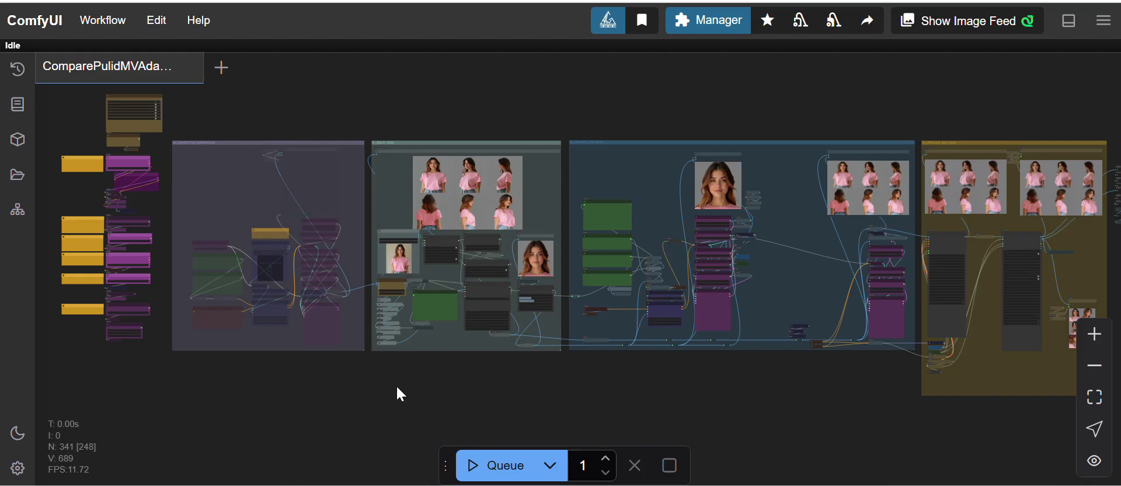
scroll(397, 388, "up", 3)
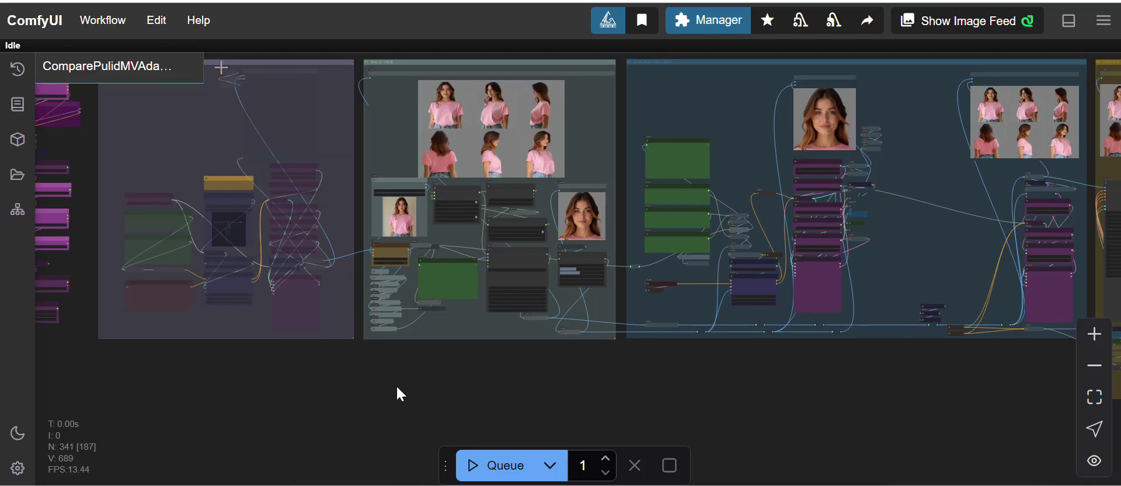
left_click_drag(357, 370, 294, 415)
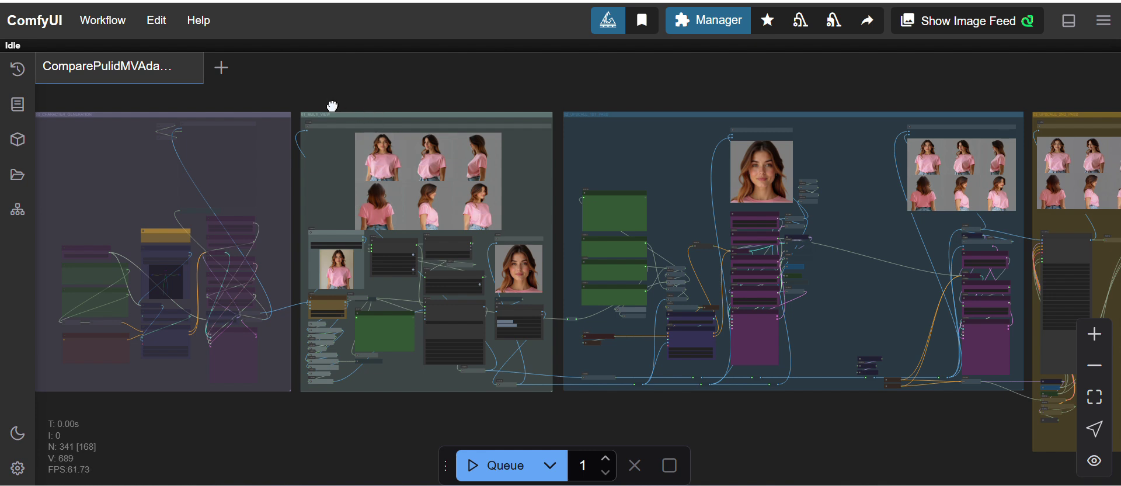
left_click_drag(333, 105, 320, 93)
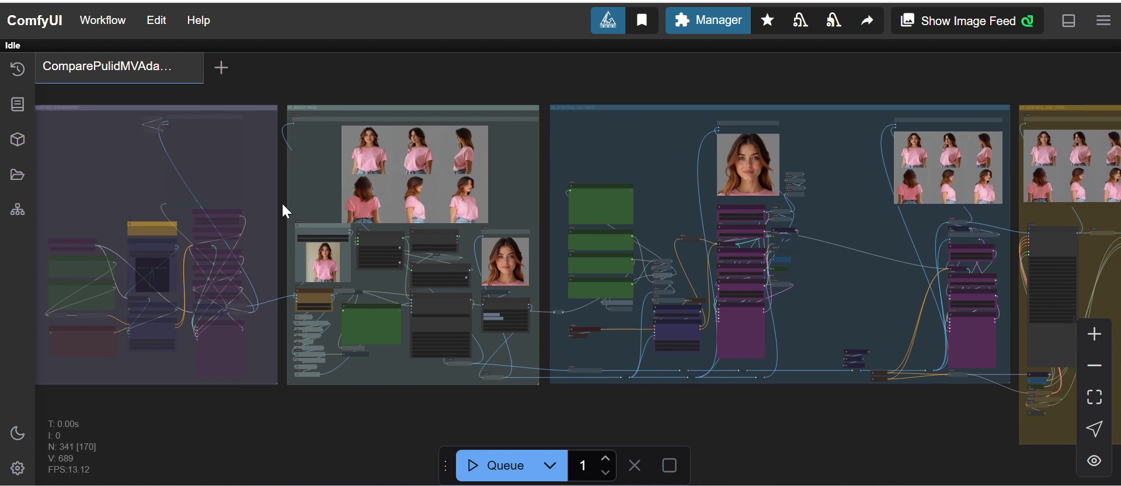
left_click_drag(286, 93, 348, 96)
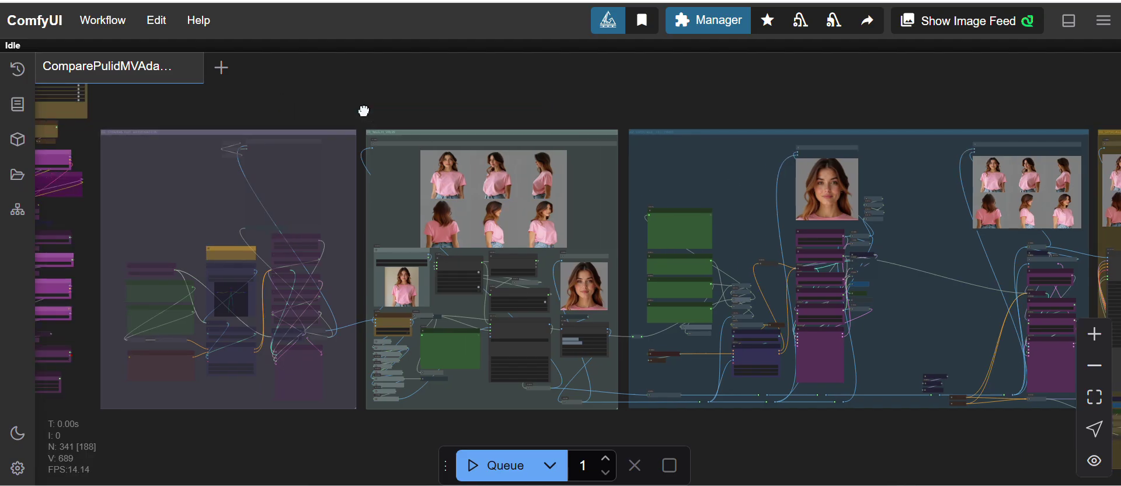
- Zoom into the multi-view group and move the Load Image node up and left
scroll(348, 96, "up", 1)
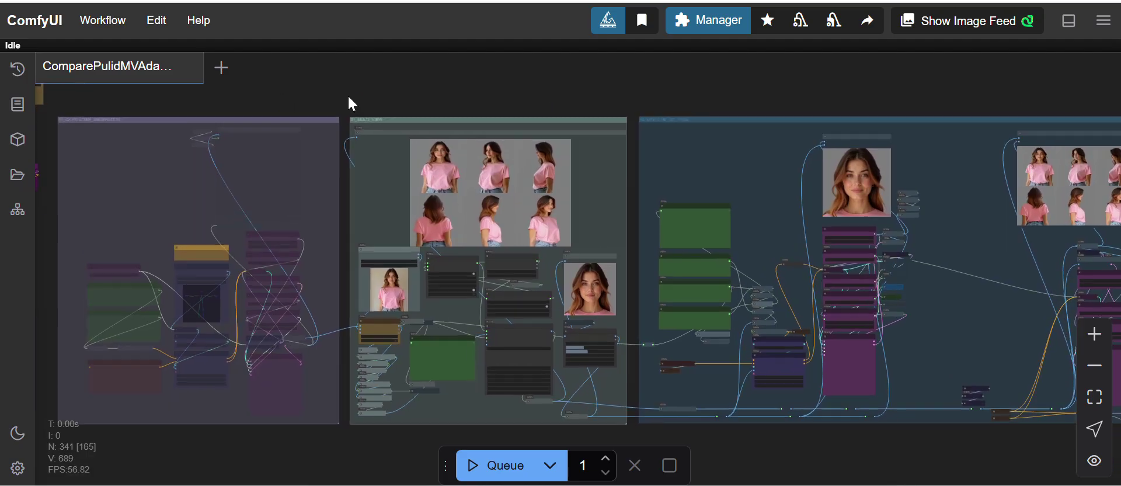
scroll(348, 97, "up", 4)
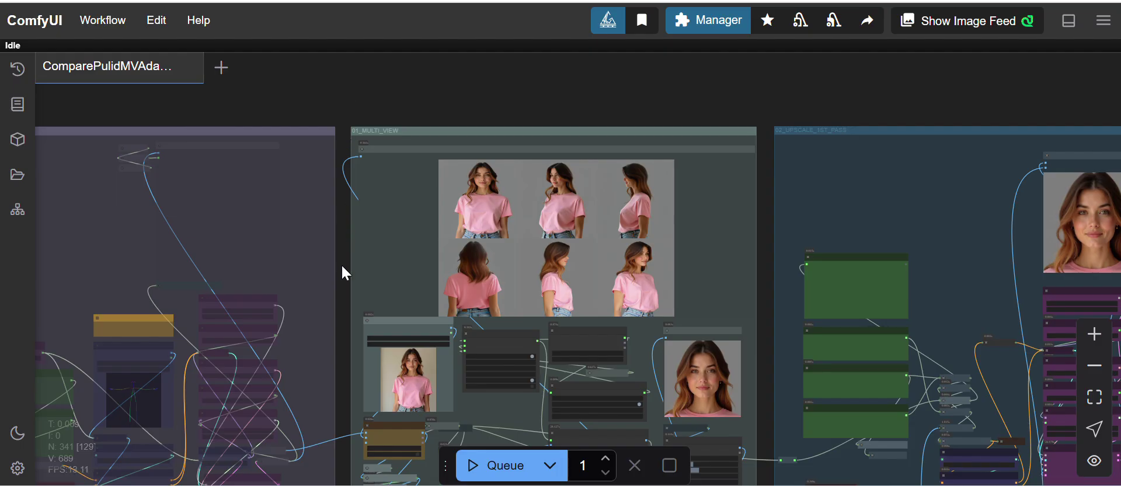
scroll(332, 210, "up", 3)
scroll(333, 210, "up", 3)
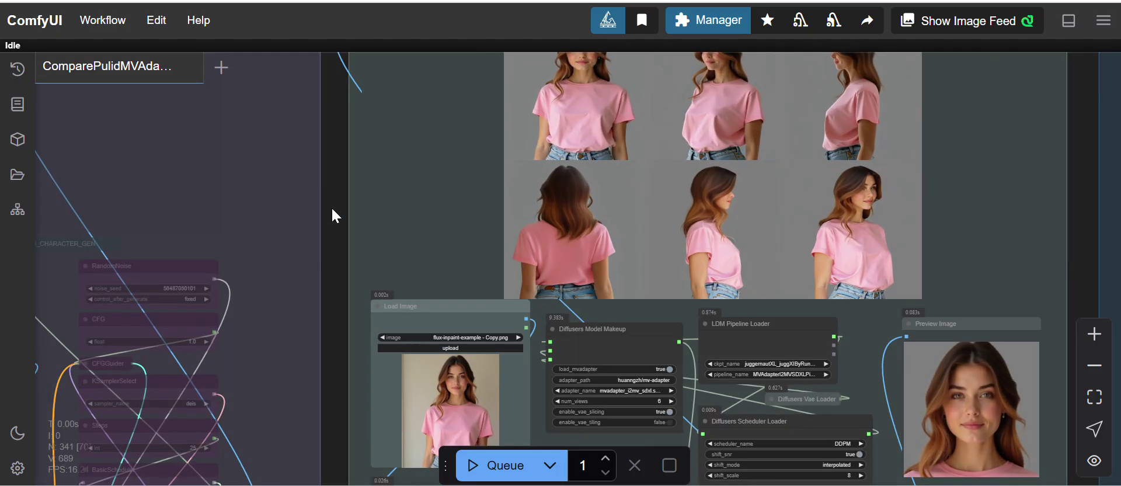
left_click_drag(334, 376, 321, 278)
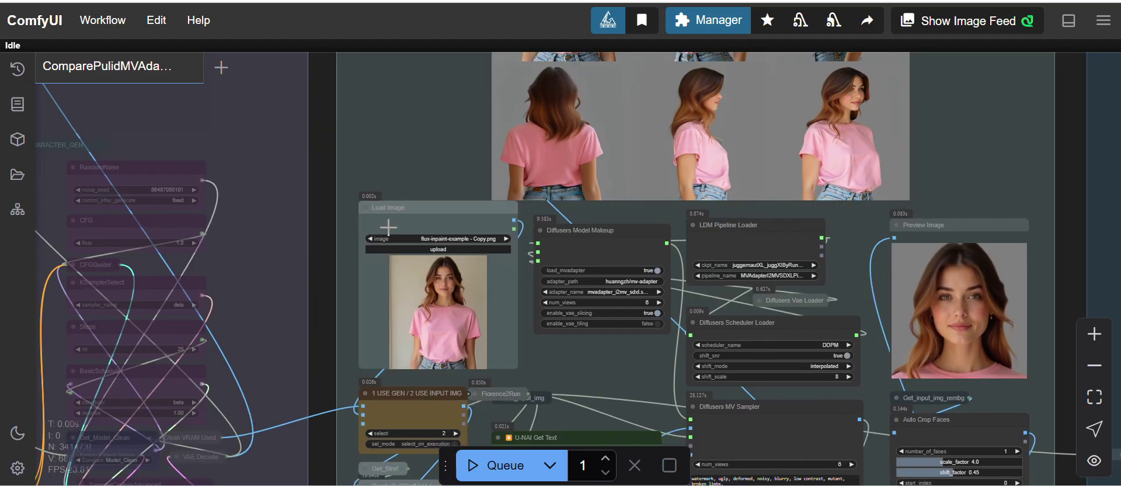
left_click_drag(413, 207, 386, 182)
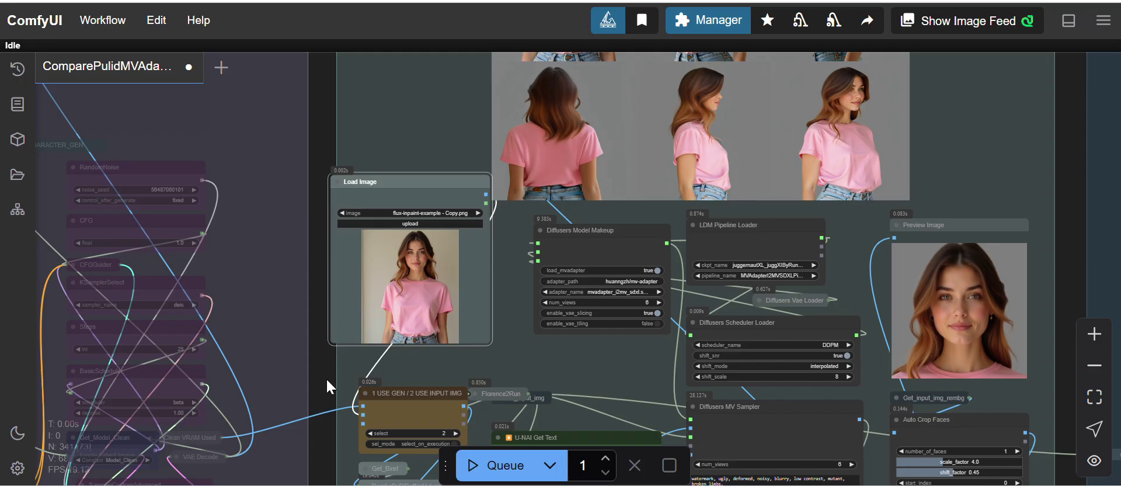
- Inspect the Diffusers MV Sampler width and height settings up close
left_click_drag(326, 377, 286, 300)
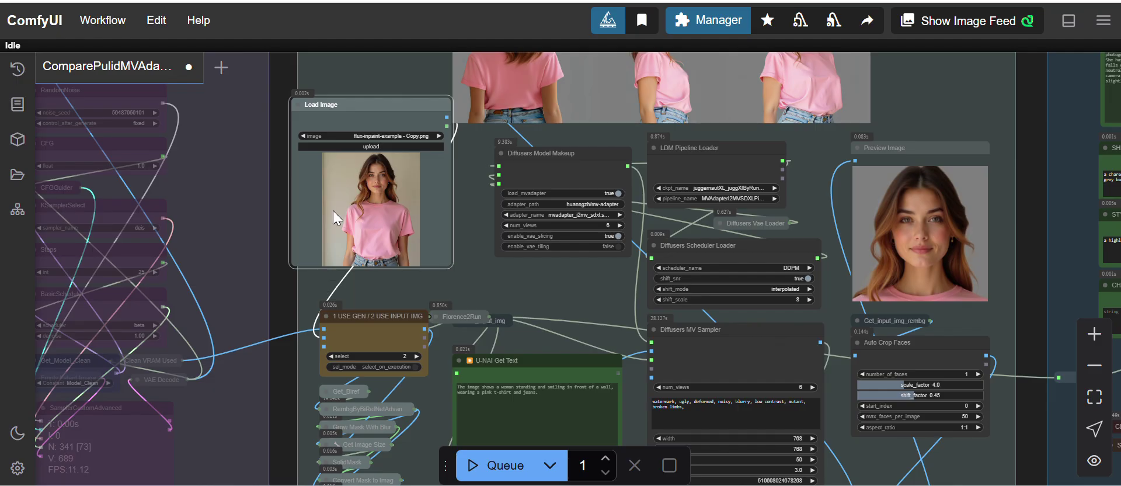
left_click_drag(278, 437, 195, 348)
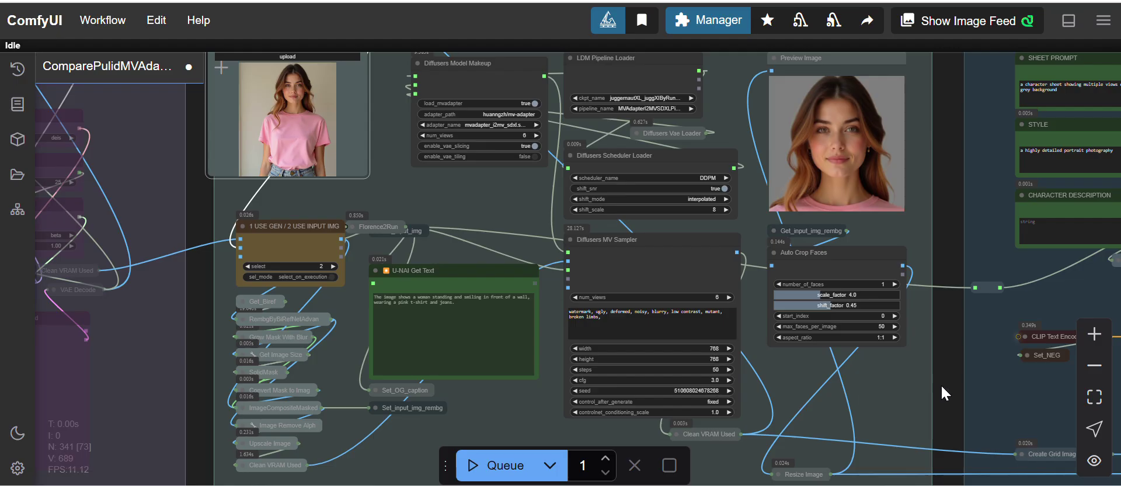
scroll(937, 381, "up", 1)
scroll(903, 352, "up", 1)
scroll(903, 352, "up", 1)
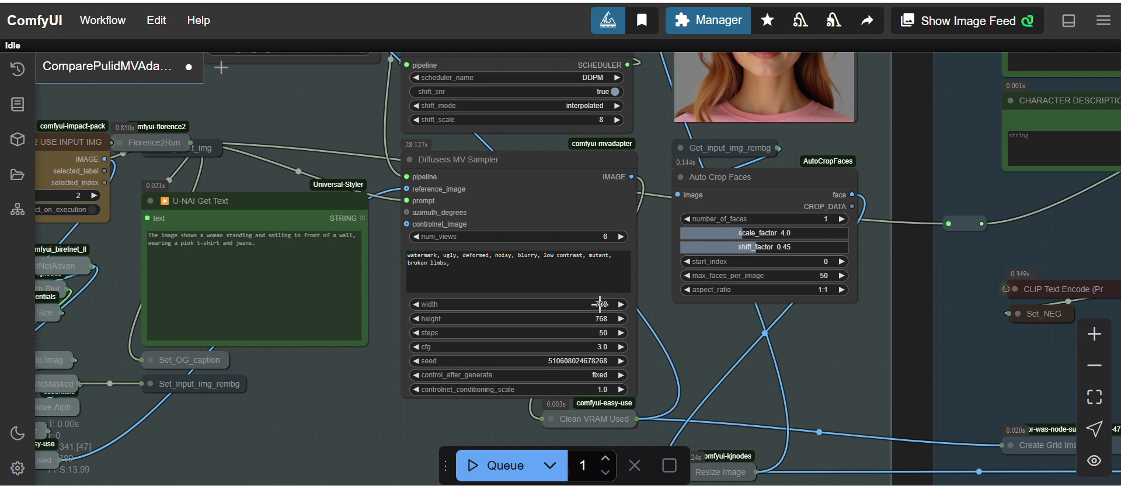
scroll(577, 300, "down", 5)
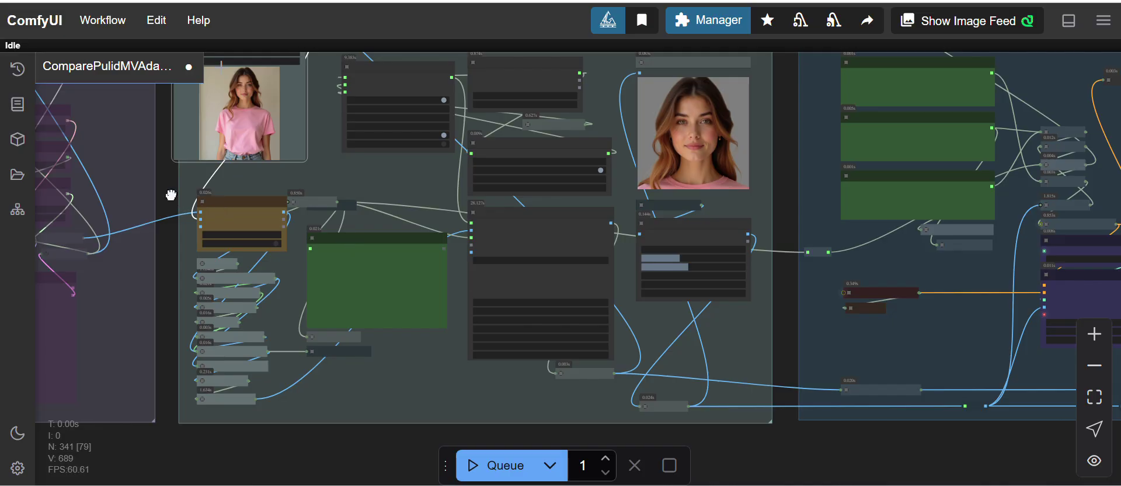
- Shift the Load Image node slightly right and frame the whole pink-T-shirt reference photo
left_click_drag(173, 195, 184, 215)
scroll(185, 215, "up", 5)
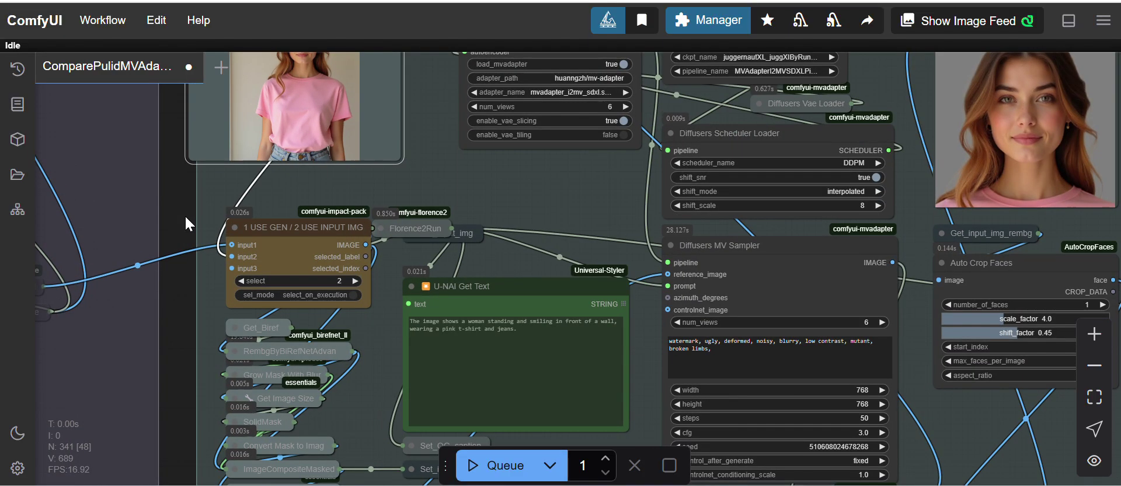
scroll(185, 215, "up", 1)
left_click_drag(182, 229, 182, 254)
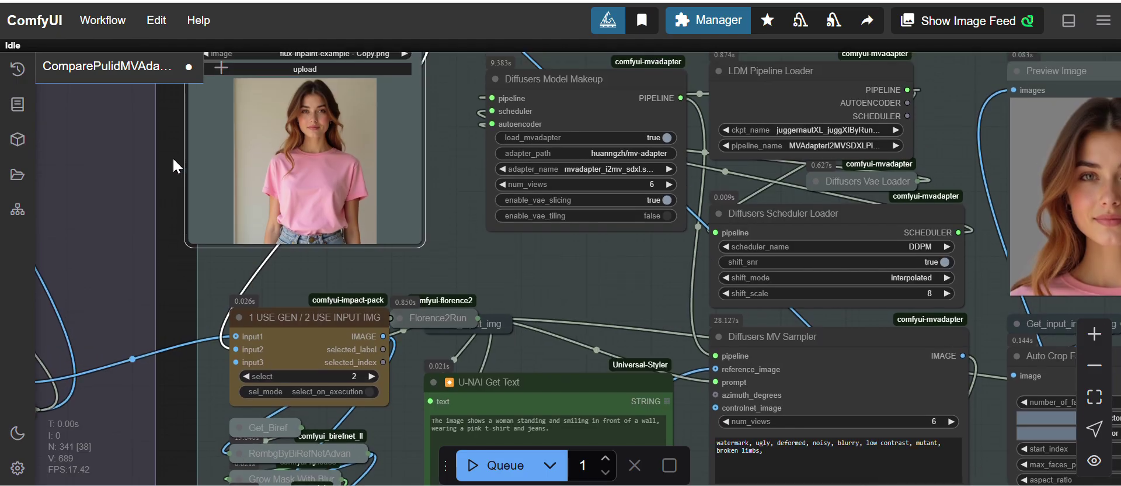
left_click_drag(172, 156, 177, 251)
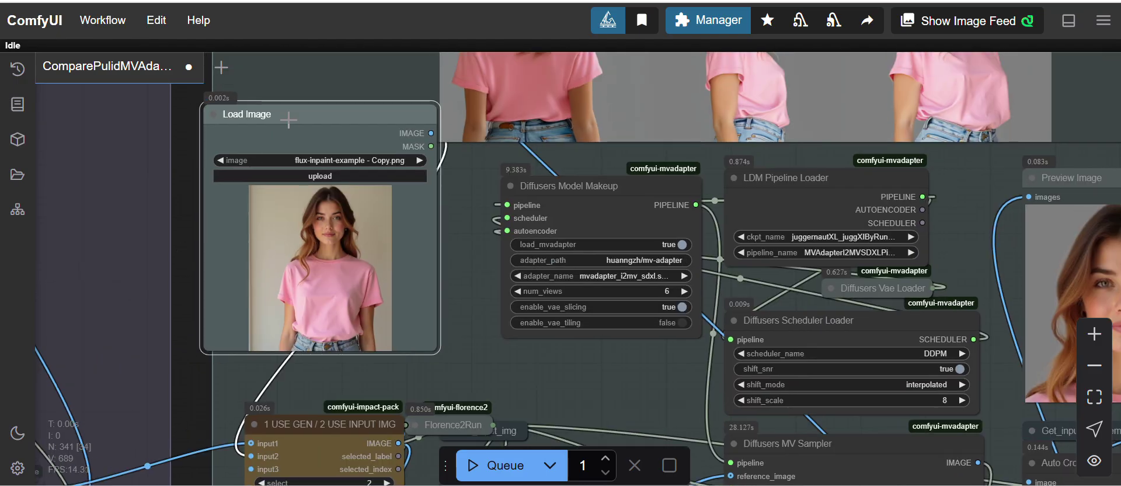
left_click_drag(288, 118, 318, 117)
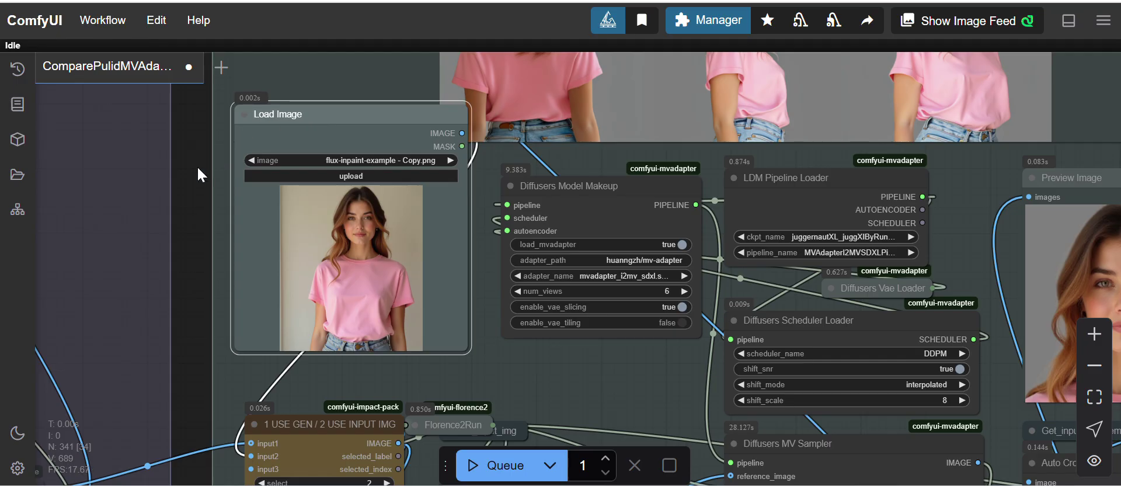
left_click_drag(197, 166, 193, 226)
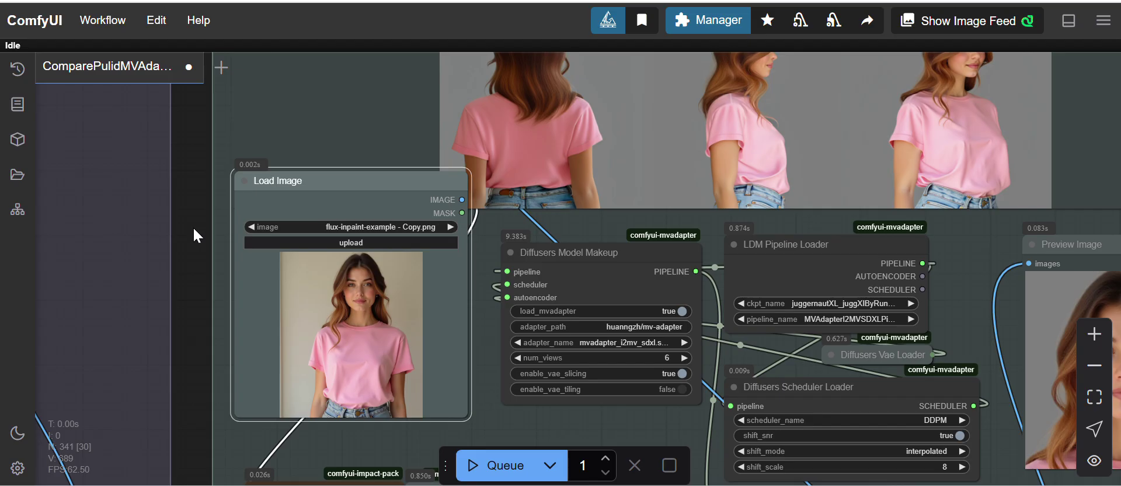
left_click_drag(193, 226, 422, 216)
scroll(311, 272, "down", 3)
scroll(311, 272, "down", 2)
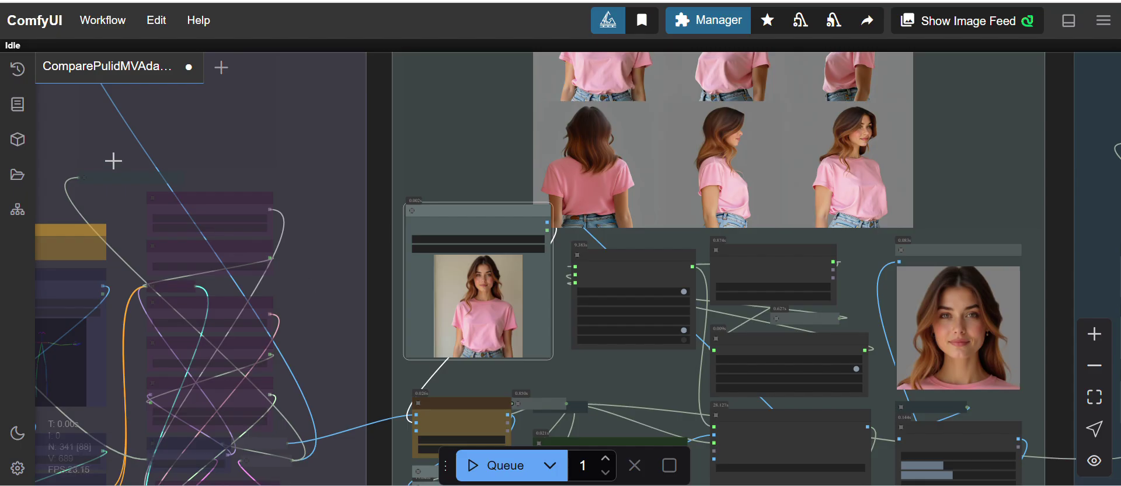
left_click_drag(280, 143, 462, 158)
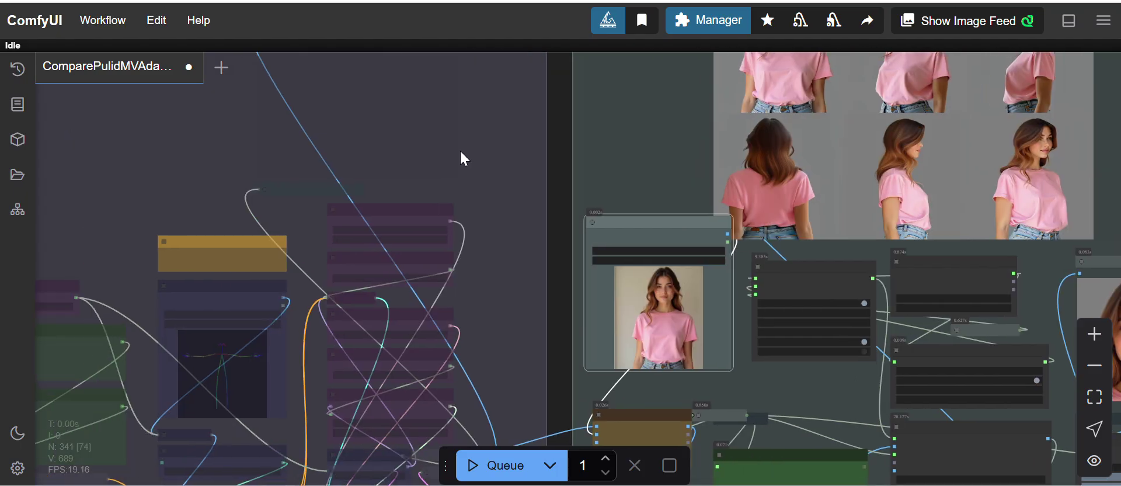
left_click_drag(123, 234, 259, 125)
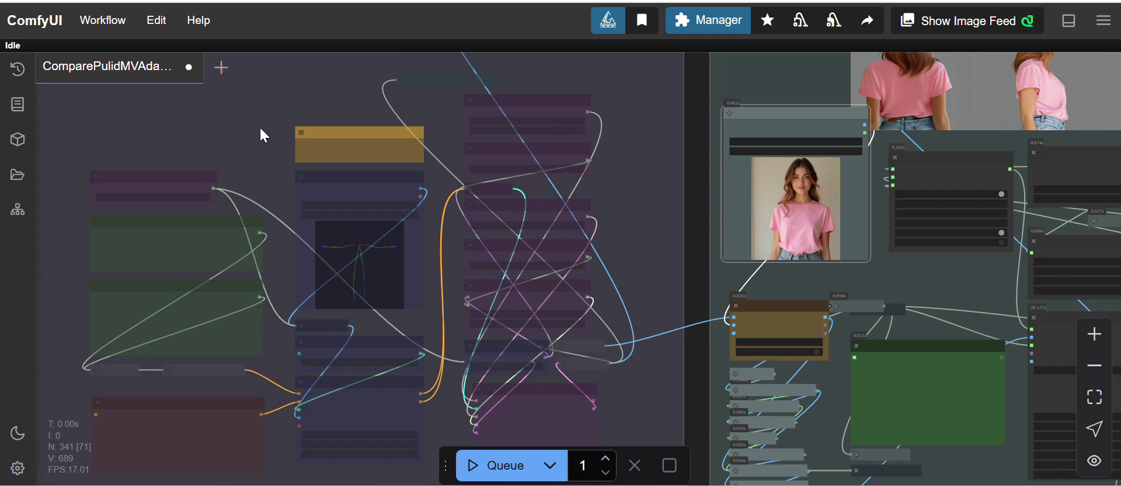
scroll(259, 125, "up", 4)
left_click_drag(292, 325, 283, 268)
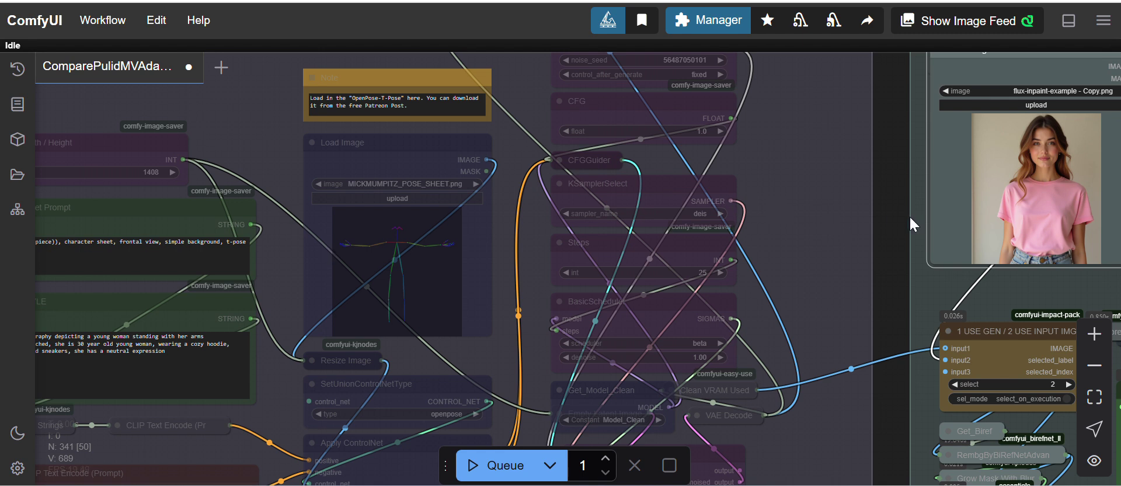
mouse_move(895, 212)
left_mouse_down()
mouse_move(635, 209)
mouse_move(569, 271)
left_mouse_up()
left_click_drag(567, 220, 541, 282)
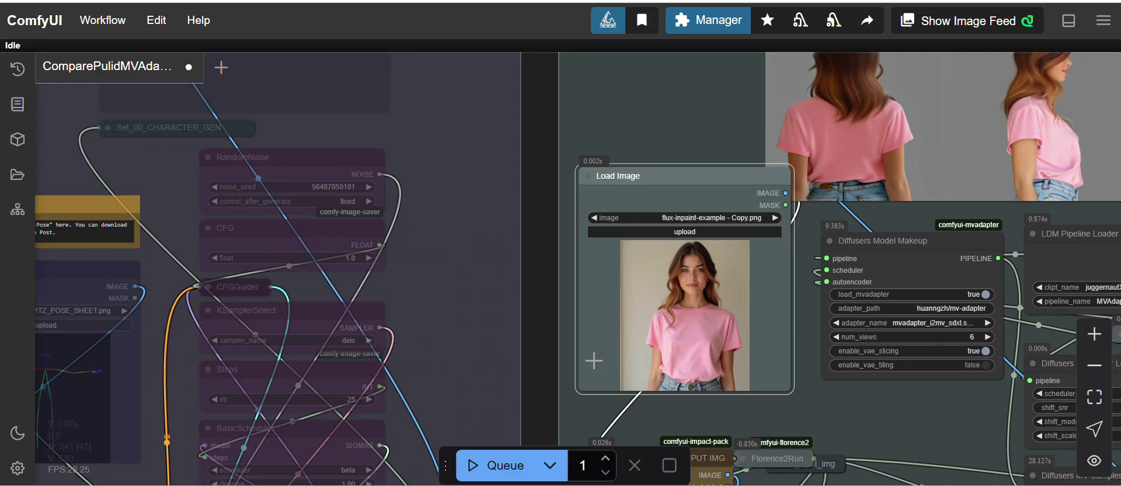
left_click_drag(922, 416, 625, 310)
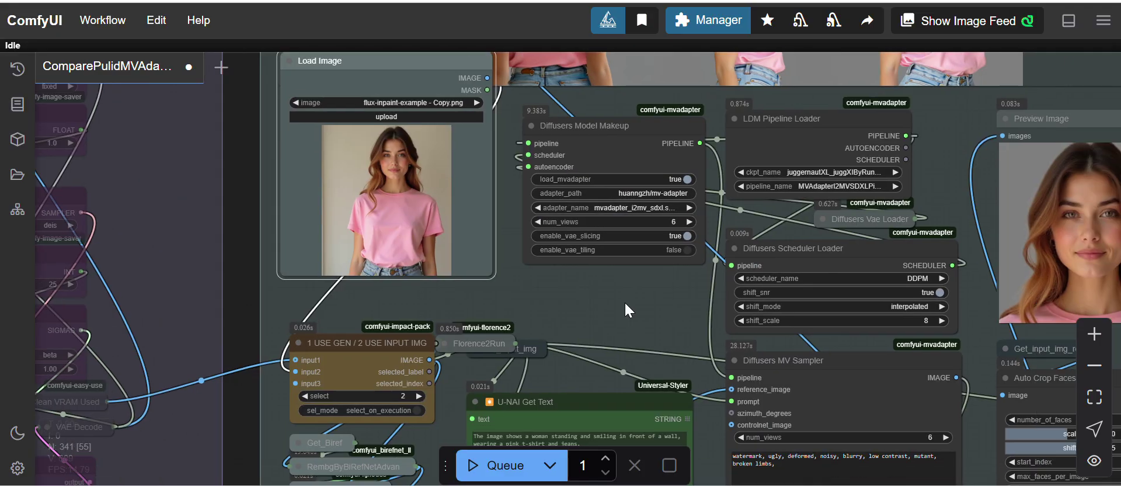
- Pan and zoom from the multi-view group to the upscale groups' six-view pink-shirt grids
scroll(625, 303, "down", 5)
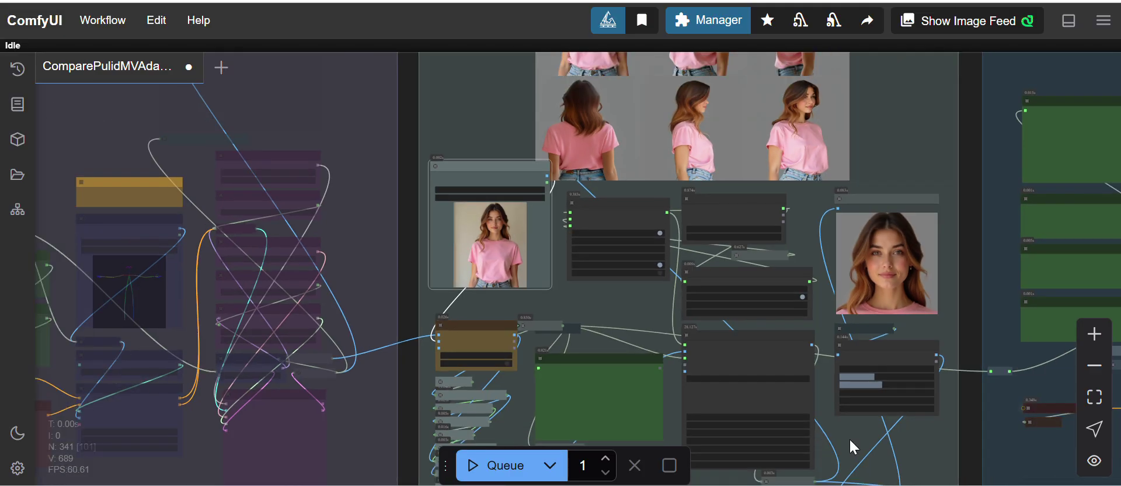
left_click_drag(850, 440, 732, 304)
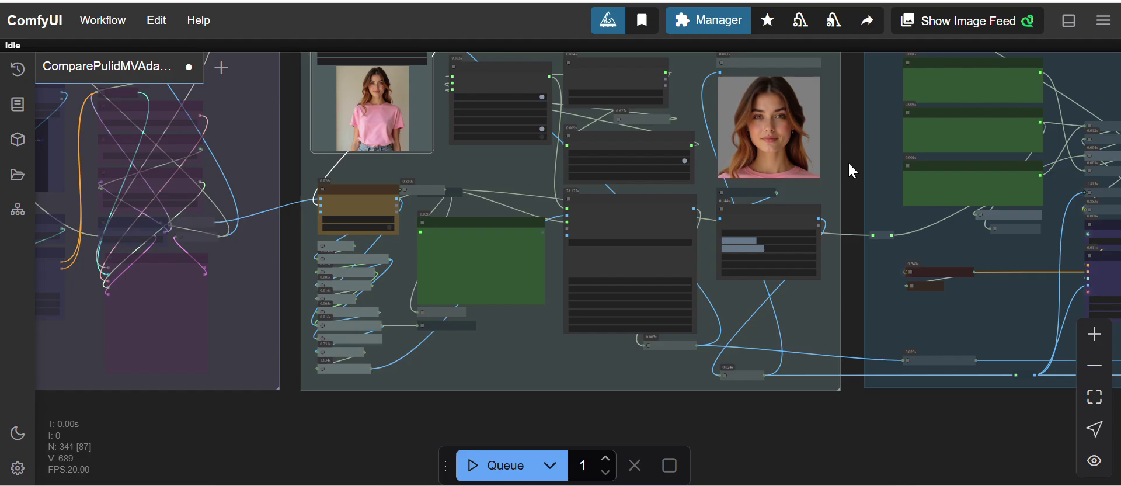
left_click_drag(847, 161, 818, 225)
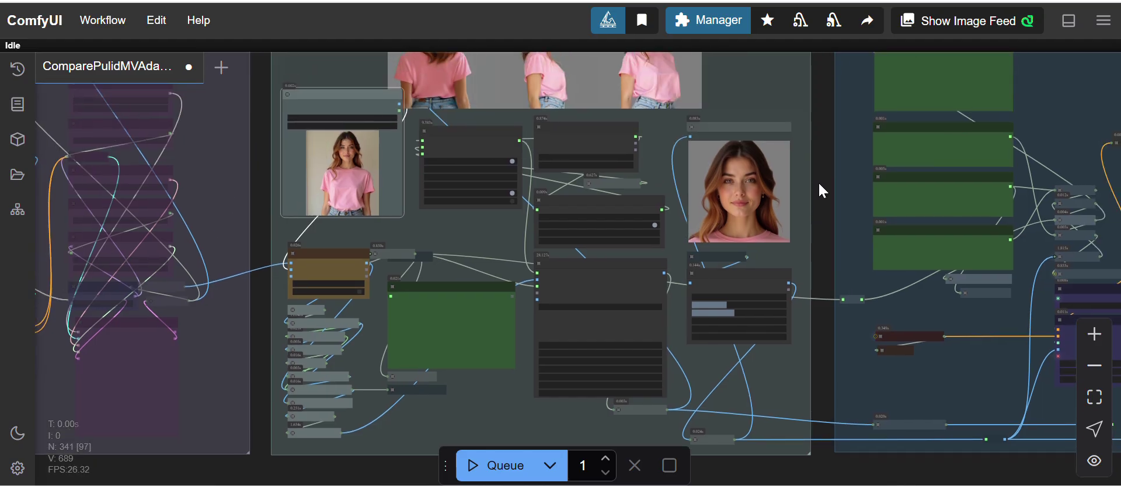
scroll(818, 233, "up", 2)
scroll(821, 169, "up", 5)
scroll(823, 221, "up", 1)
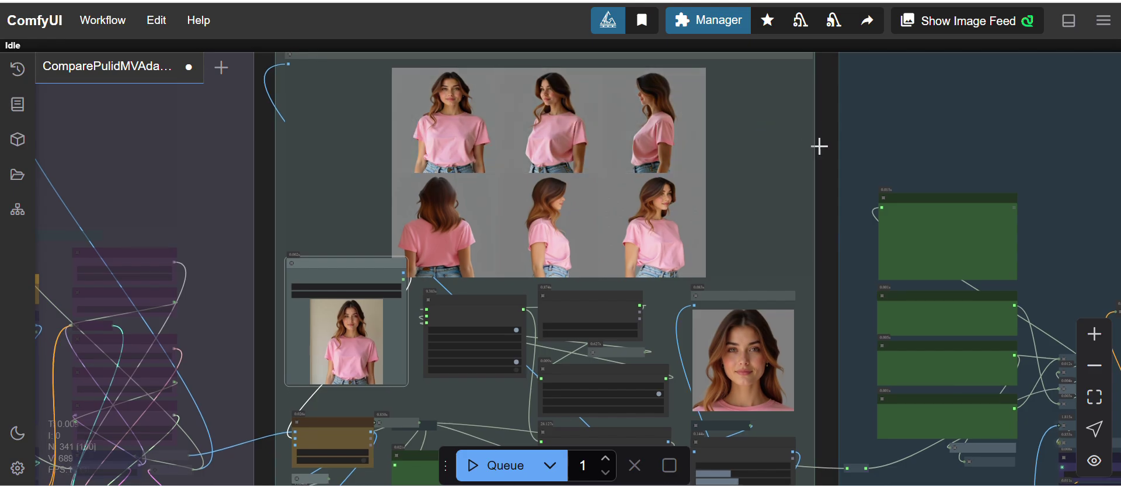
left_click_drag(825, 152, 823, 188)
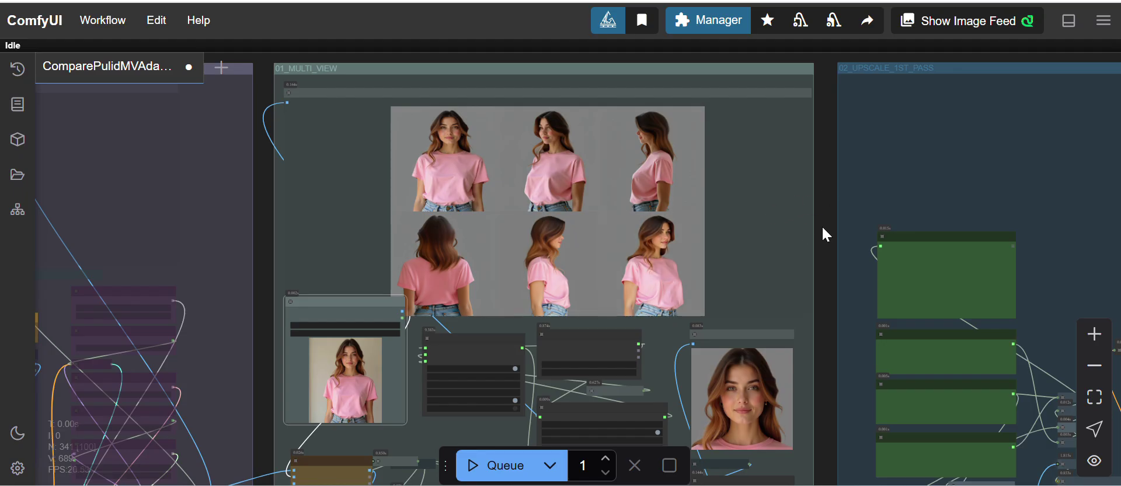
left_click_drag(821, 227, 571, 251)
scroll(572, 248, "down", 5)
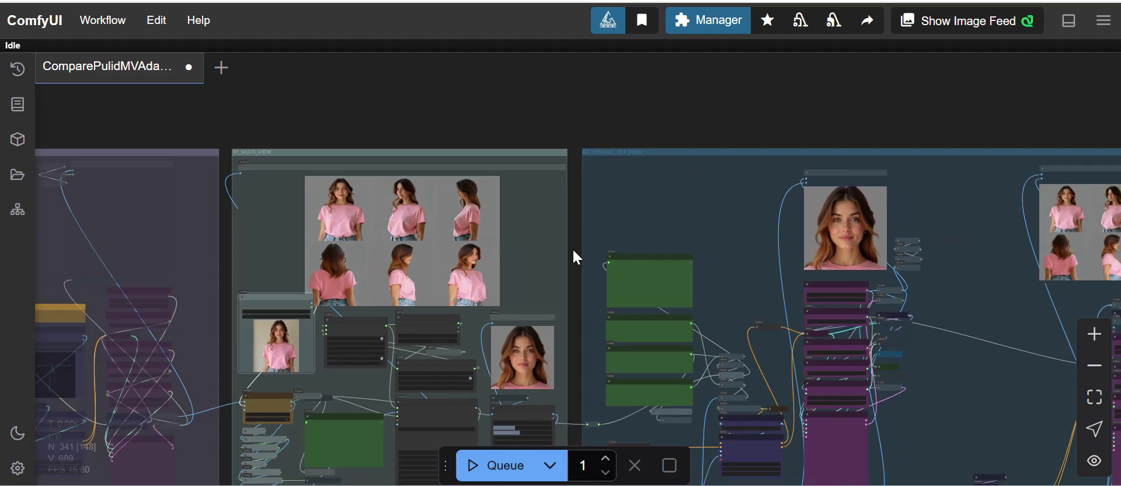
scroll(572, 247, "down", 1)
- Pan past the upscale and lighting groups, then zoom onto the four 04_EMOTIONS expression portraits
left_click_drag(809, 121, 416, 151)
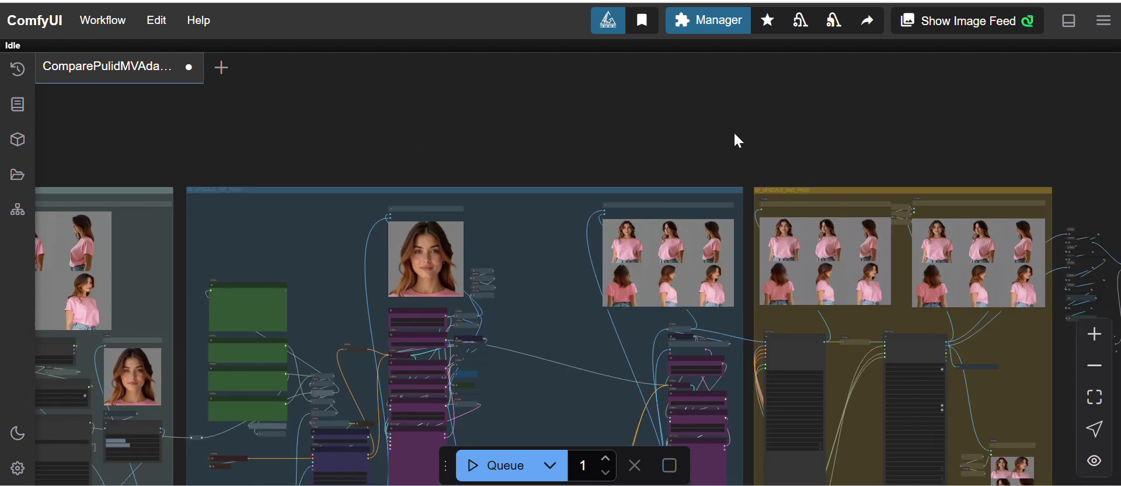
left_click_drag(318, 150, 283, 157)
mouse_move(632, 134)
left_mouse_down()
mouse_move(217, 151)
mouse_move(261, 100)
left_mouse_up()
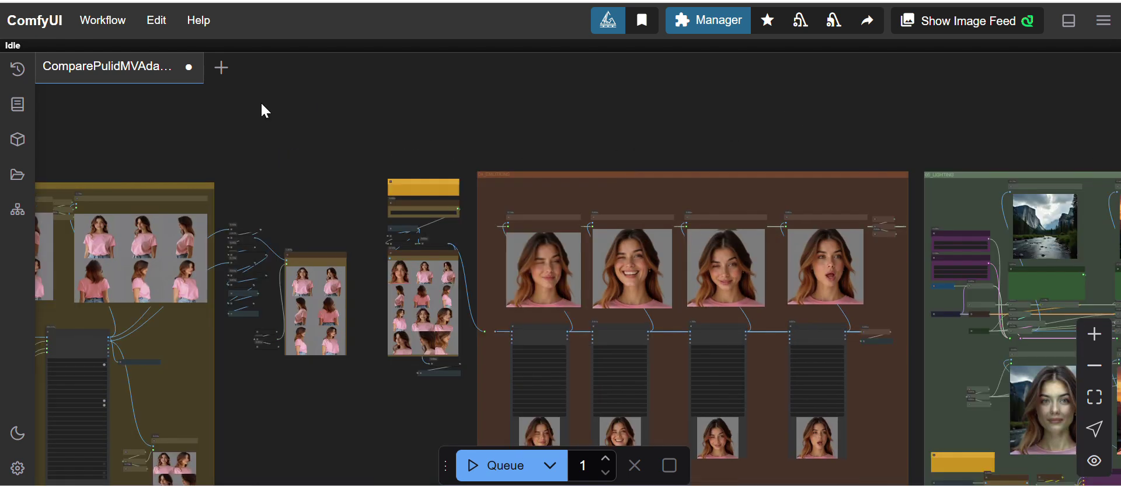
left_click_drag(639, 133, 294, 152)
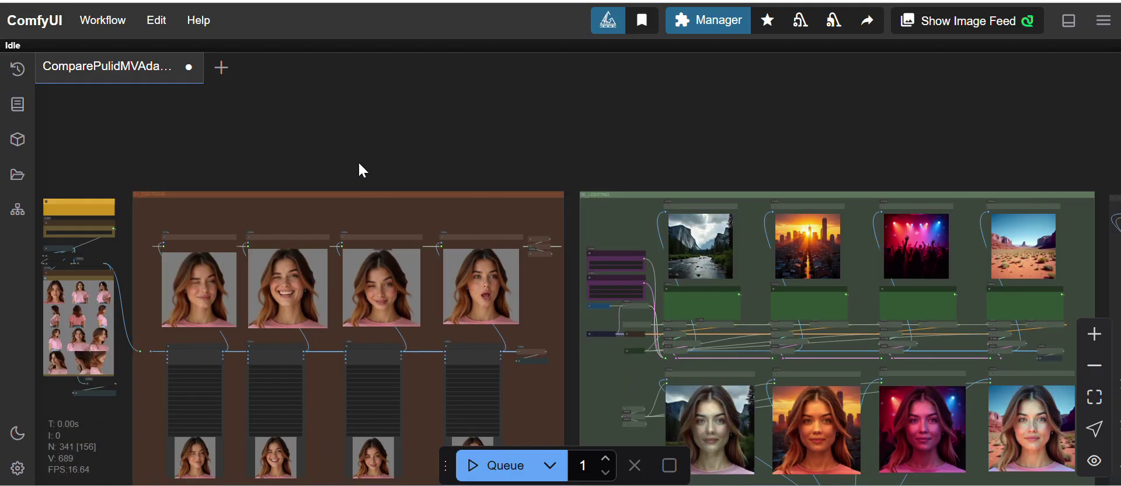
mouse_move(359, 165)
left_mouse_down()
mouse_move(536, 123)
mouse_move(563, 105)
mouse_move(541, 100)
left_mouse_up()
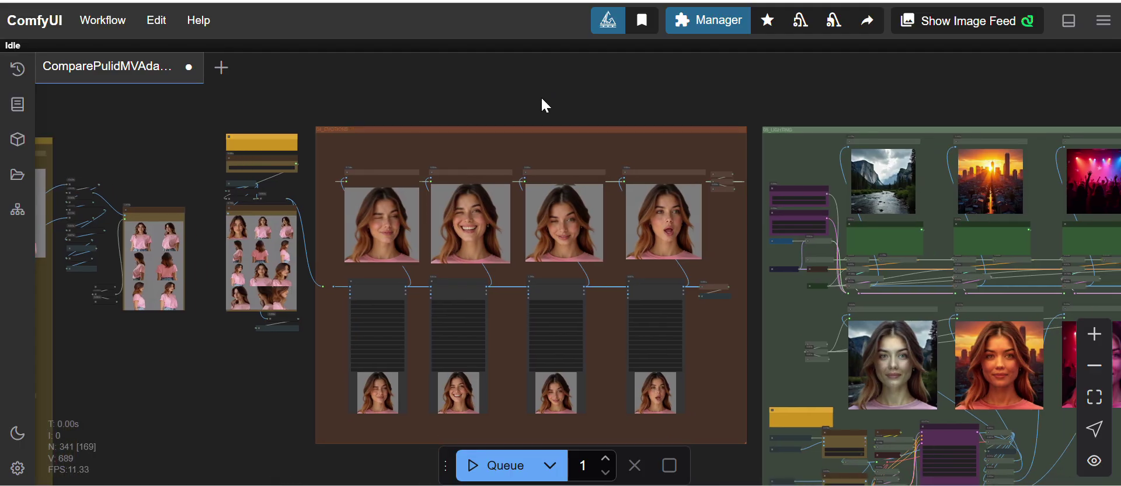
scroll(540, 98, "up", 3)
scroll(541, 98, "up", 3)
scroll(541, 98, "up", 2)
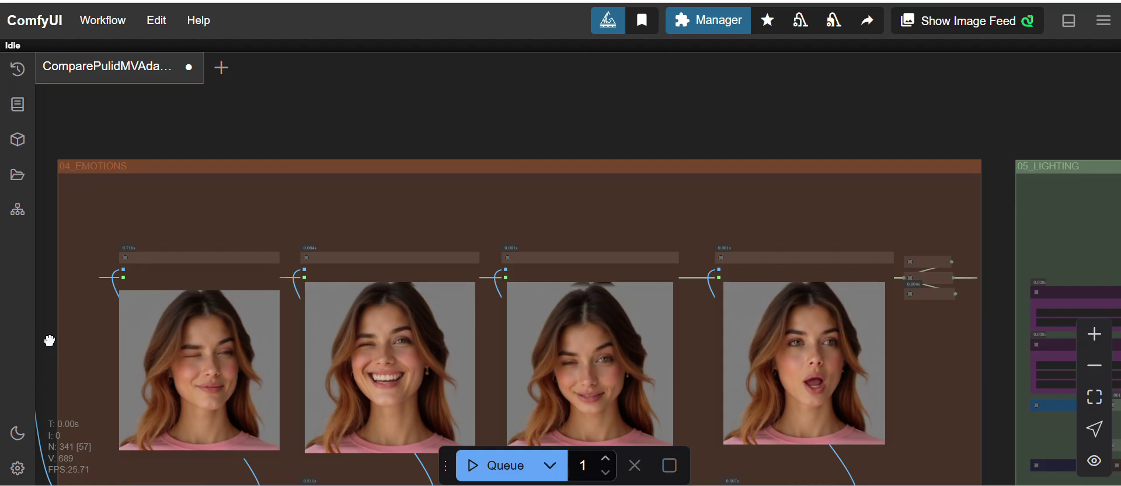
left_click_drag(50, 340, 61, 252)
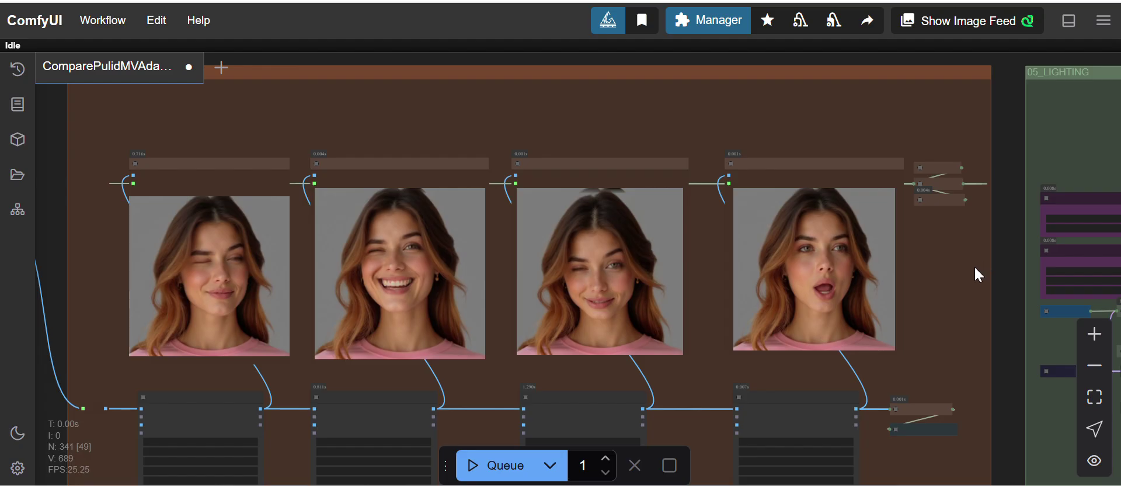
- Pan past 05_LIGHTING, zoom out, and center the character sheet outputs
left_click_drag(1007, 260, 652, 285)
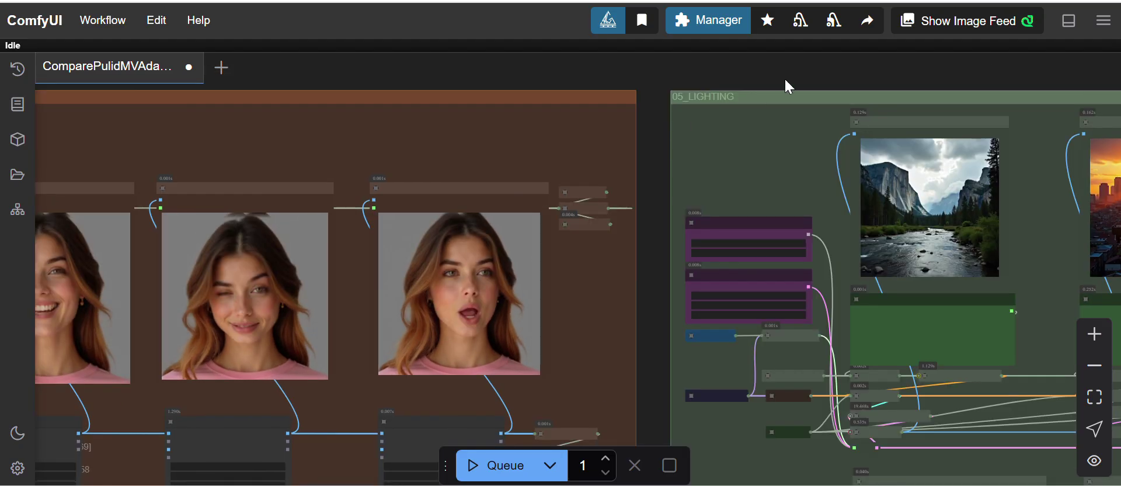
scroll(414, 117, "down", 4)
scroll(414, 117, "down", 3)
scroll(414, 117, "down", 3)
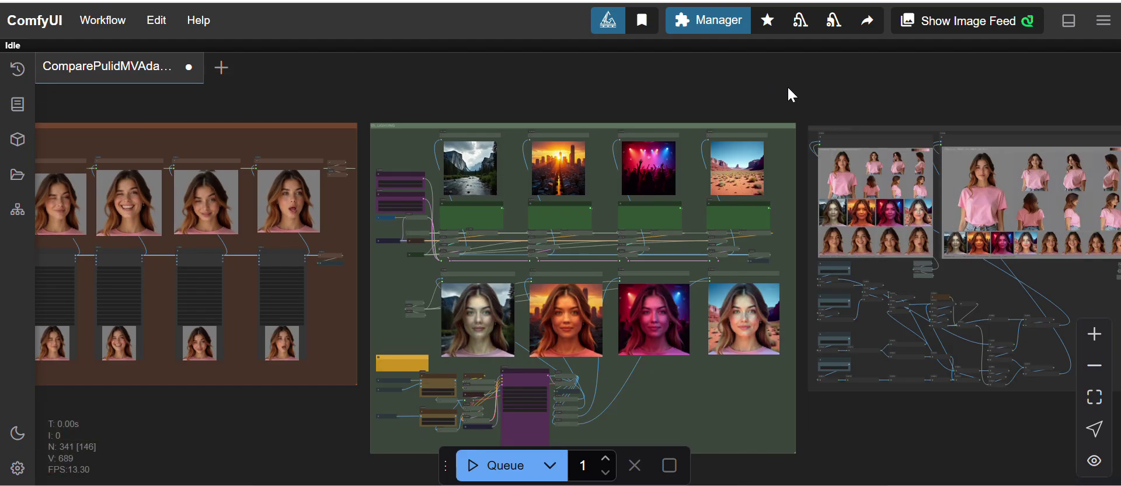
left_click_drag(749, 99, 430, 140)
left_click_drag(566, 130, 516, 80)
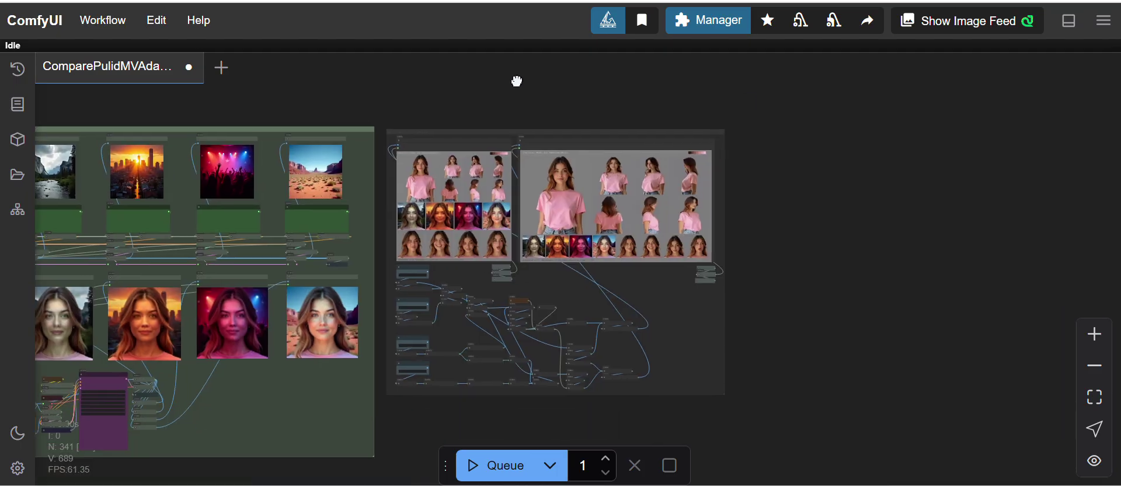
scroll(516, 82, "up", 1)
scroll(518, 87, "up", 4)
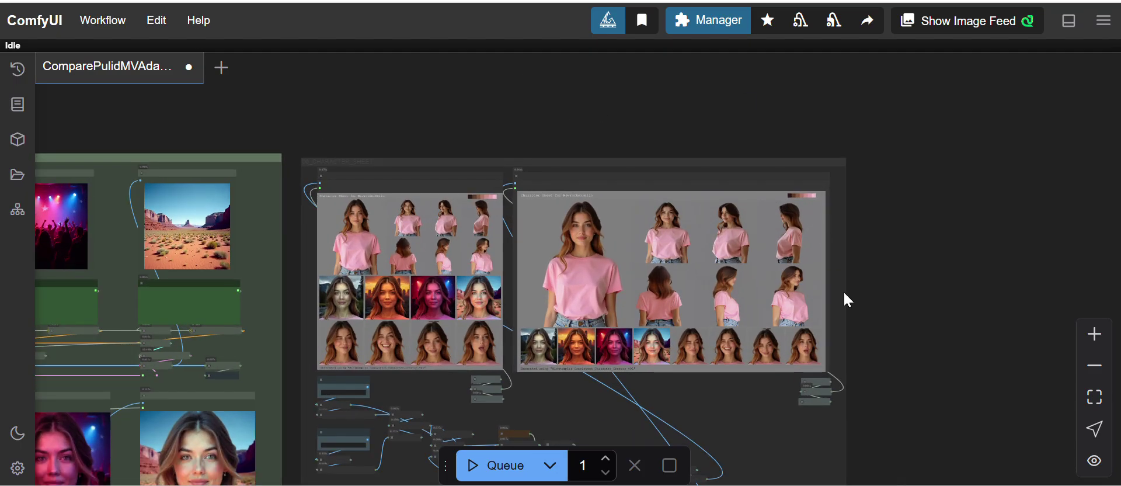
- Zoom in and frame the larger NewYorkerHello character sheet in the Save Image node
left_click_drag(880, 287, 908, 192)
scroll(908, 192, "up", 3)
scroll(910, 188, "up", 4)
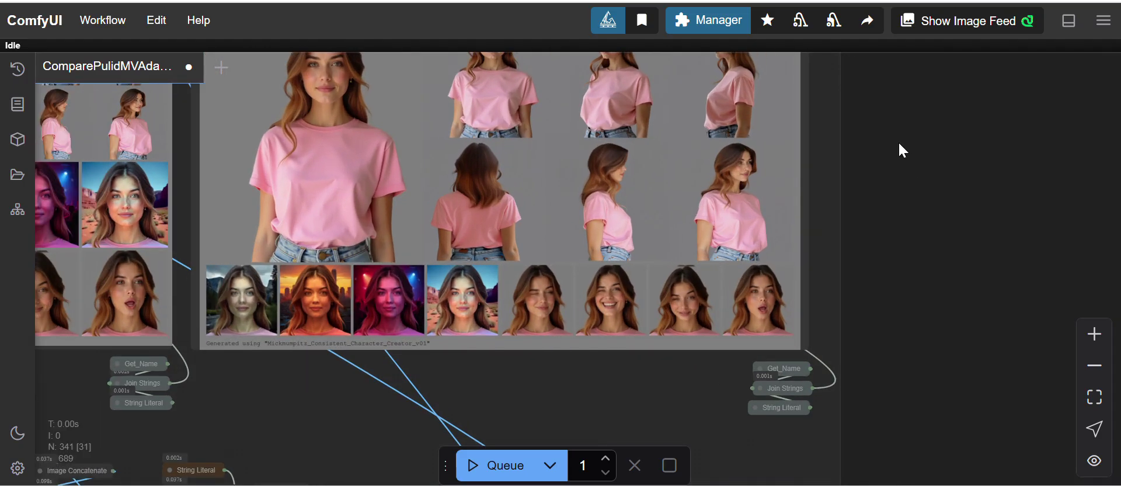
left_click_drag(867, 153, 955, 241)
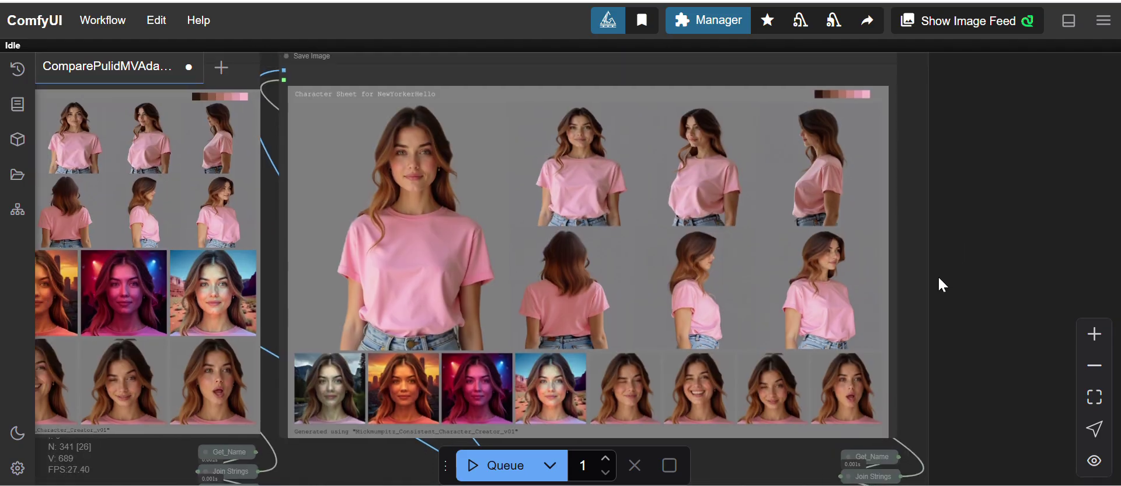
left_click_drag(938, 275, 986, 245)
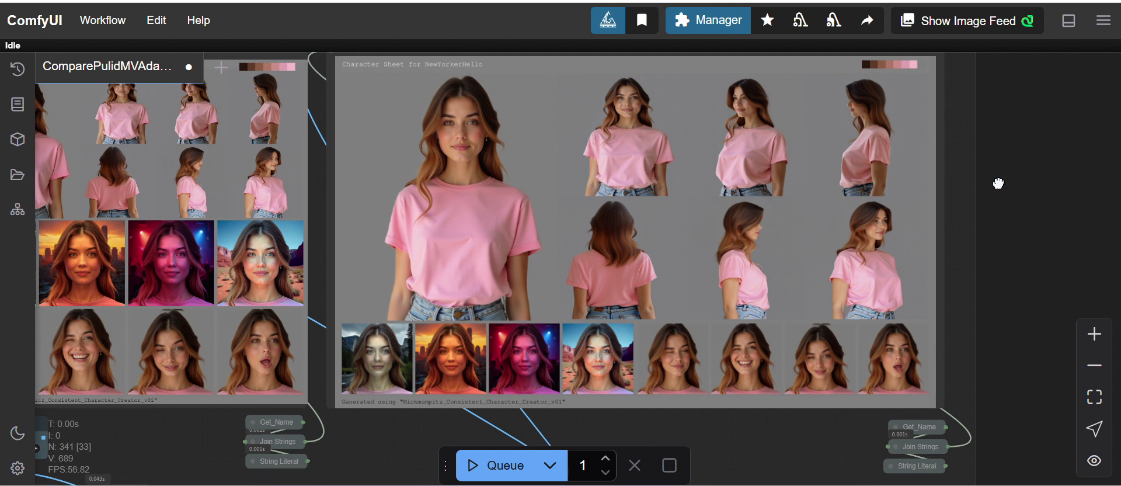
left_click_drag(998, 181, 1025, 223)
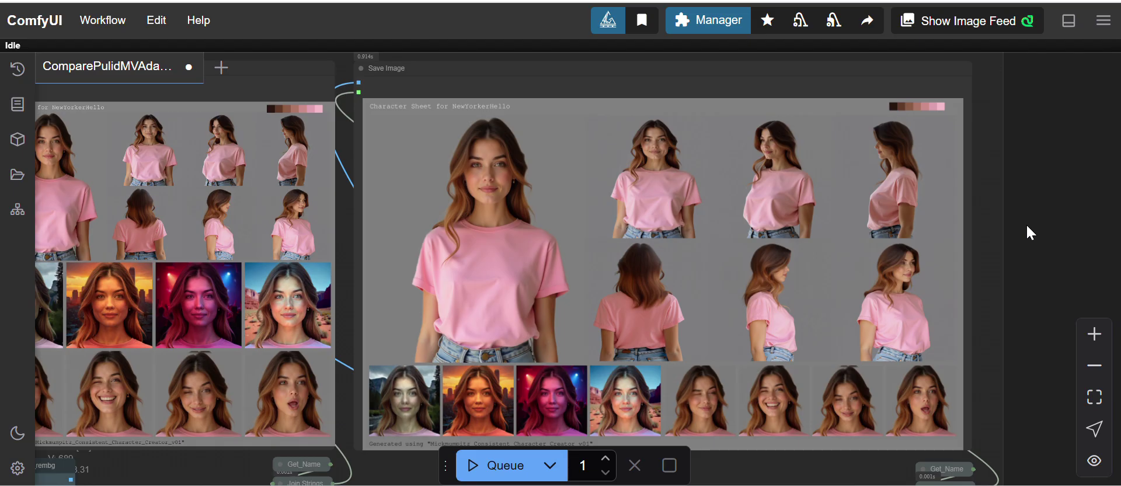
left_click_drag(1024, 243, 1064, 234)
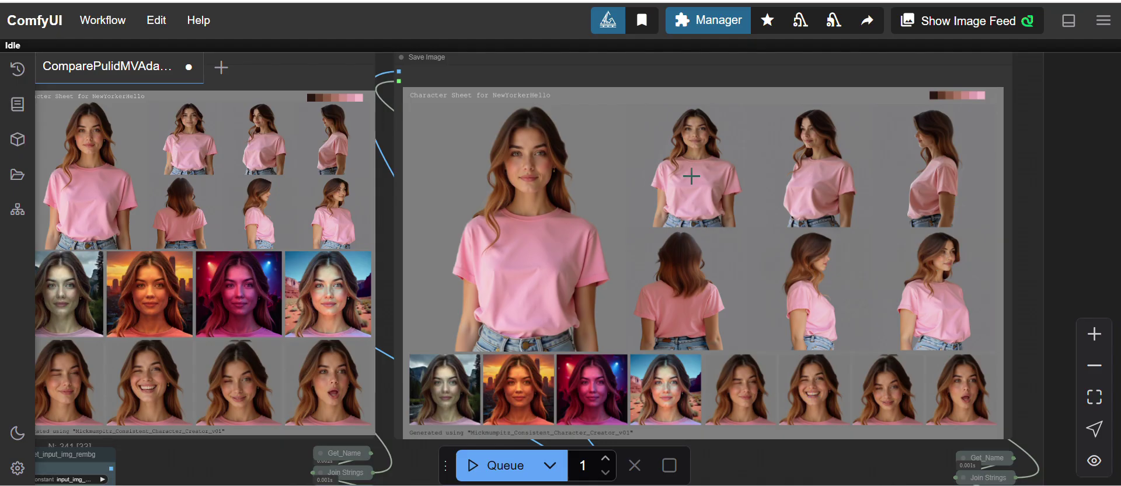
left_click_drag(1046, 152, 1039, 166)
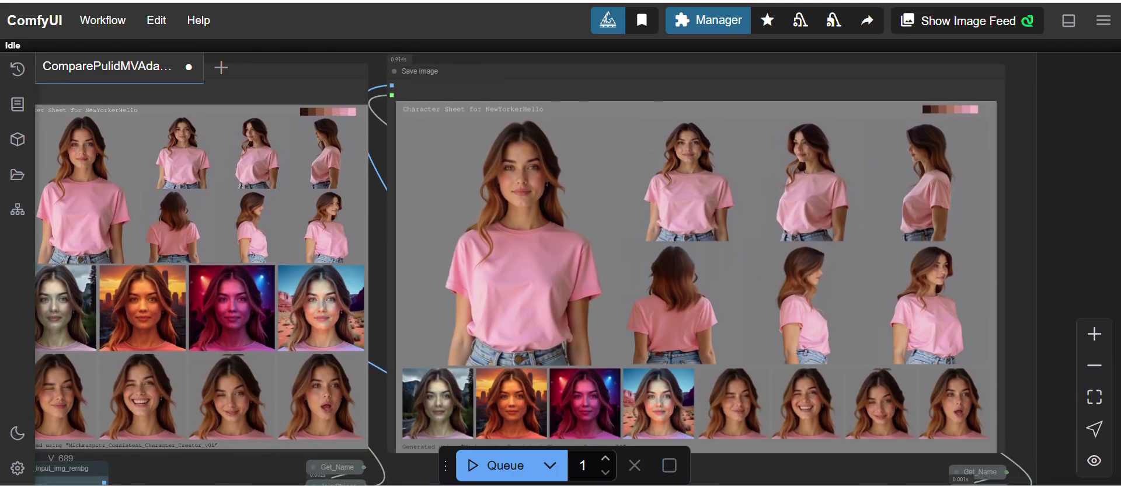
scroll(654, 152, "up", 2)
scroll(654, 151, "up", 1)
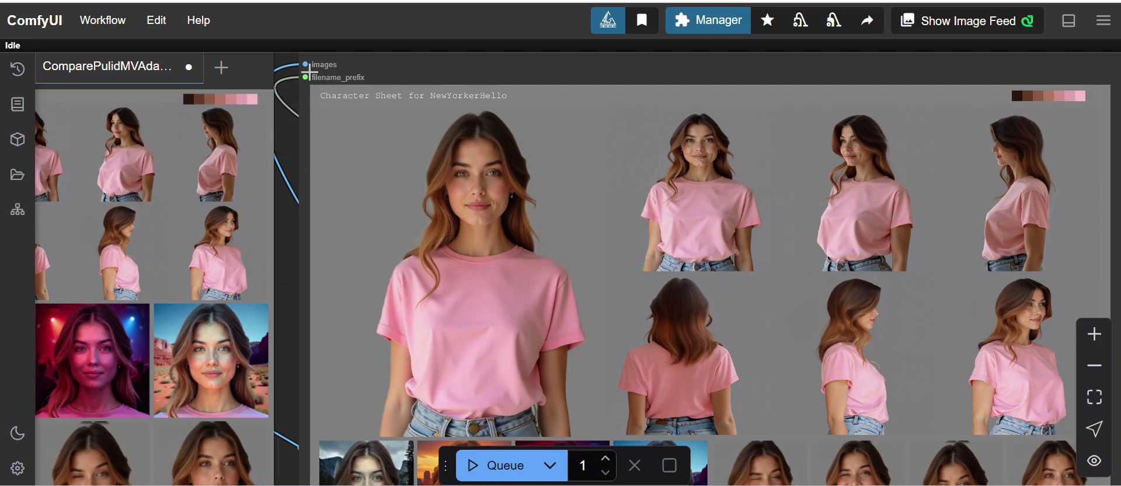
- Zoom back out so both character sheets sit centered together
left_click_drag(281, 230, 275, 213)
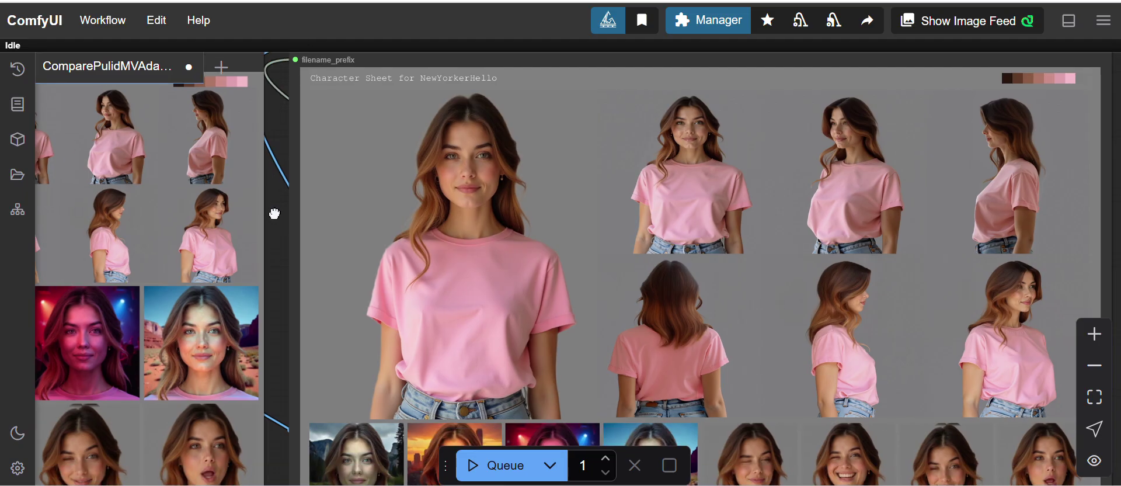
scroll(274, 213, "down", 2)
scroll(275, 212, "down", 2)
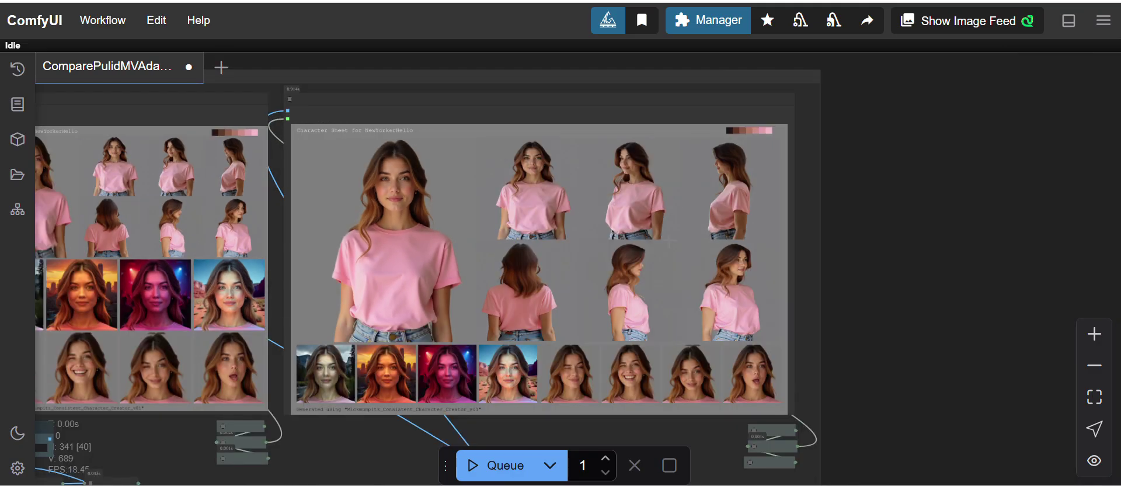
left_click_drag(872, 243, 951, 221)
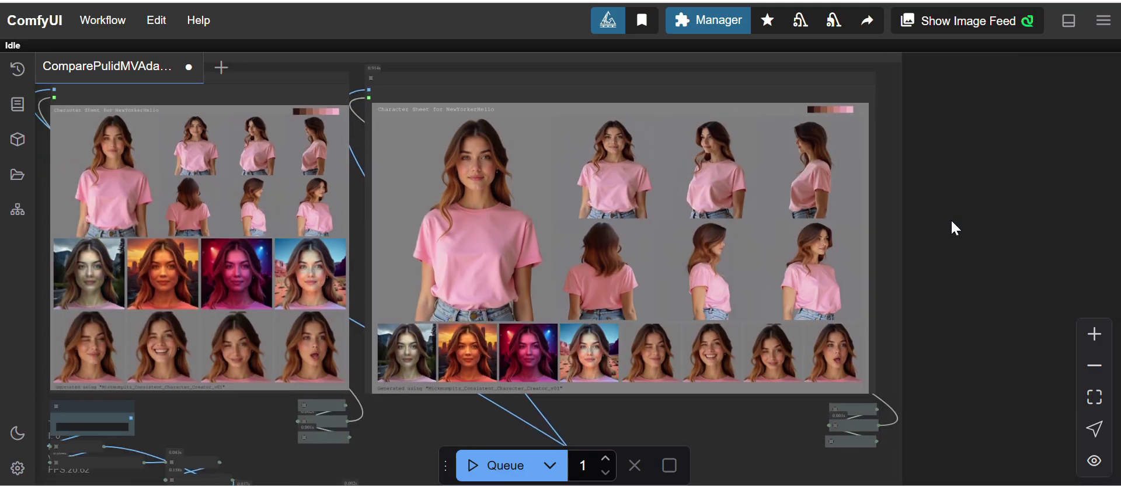
left_click_drag(931, 174, 1003, 212)
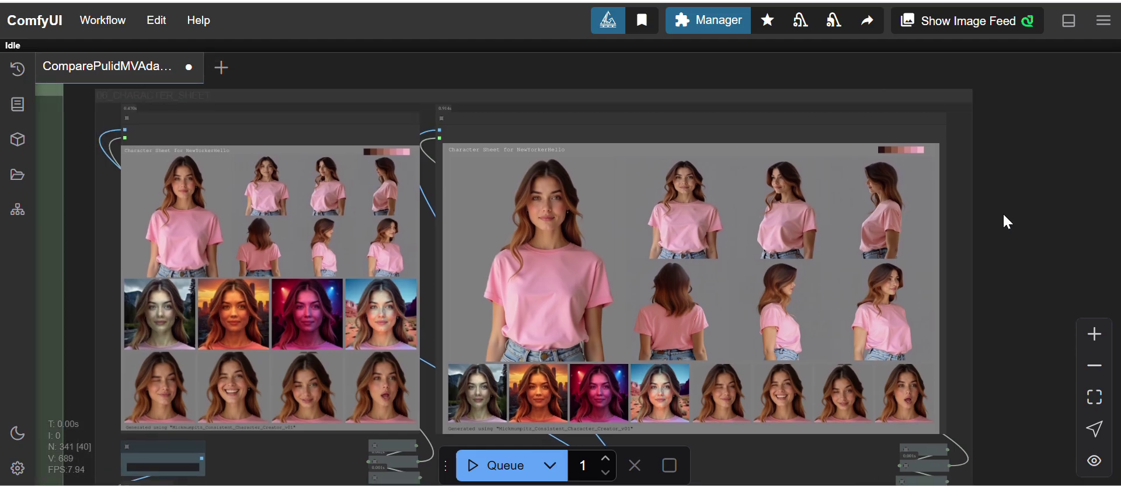
scroll(984, 172, "up", 2)
scroll(1044, 159, "up", 2)
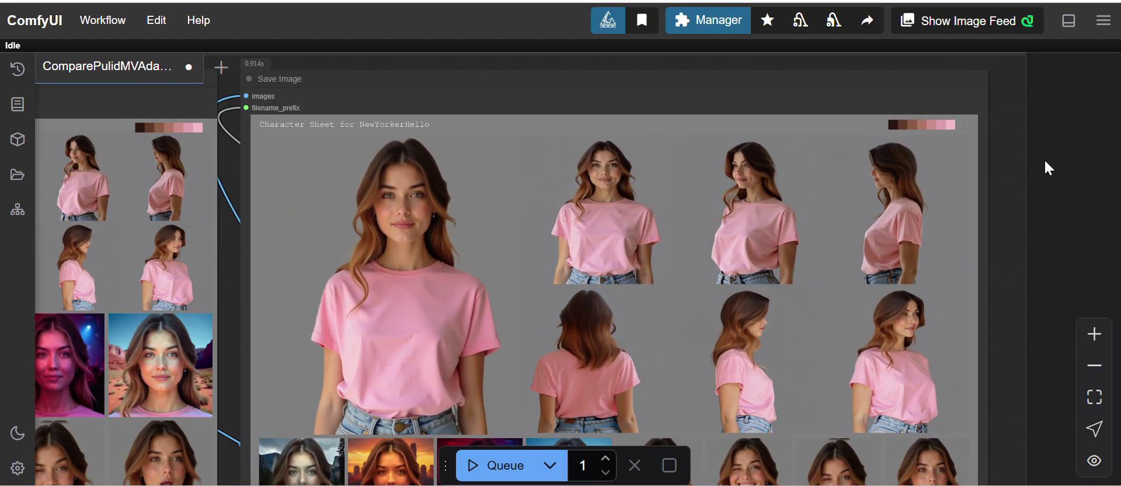
left_click_drag(1035, 261, 1034, 218)
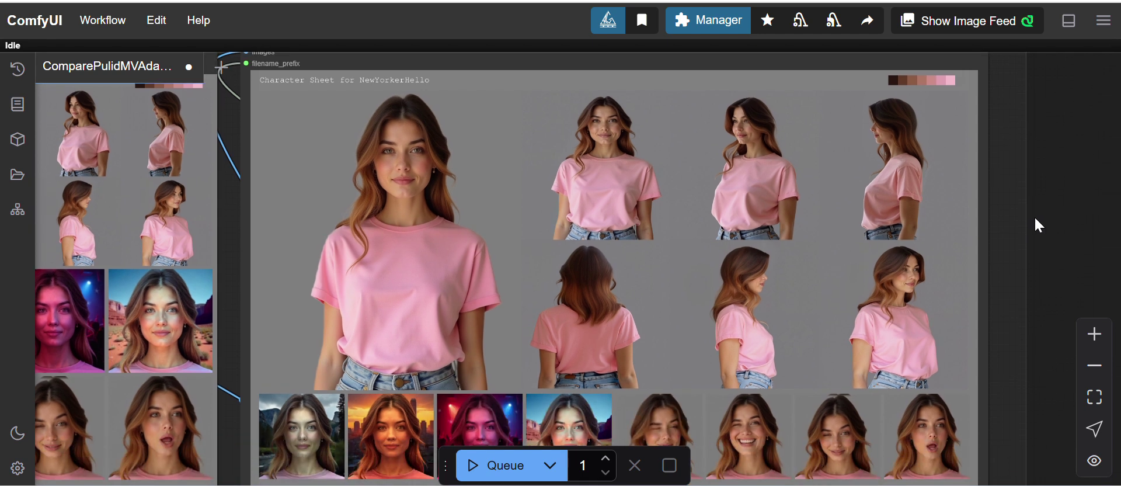
left_click_drag(1038, 314, 1046, 234)
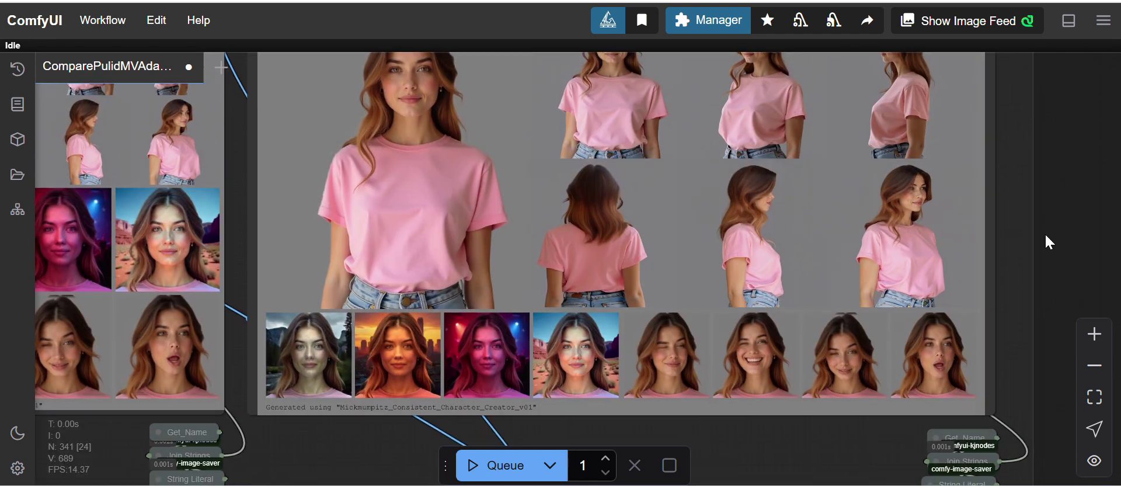
left_click_drag(1046, 325, 1044, 296)
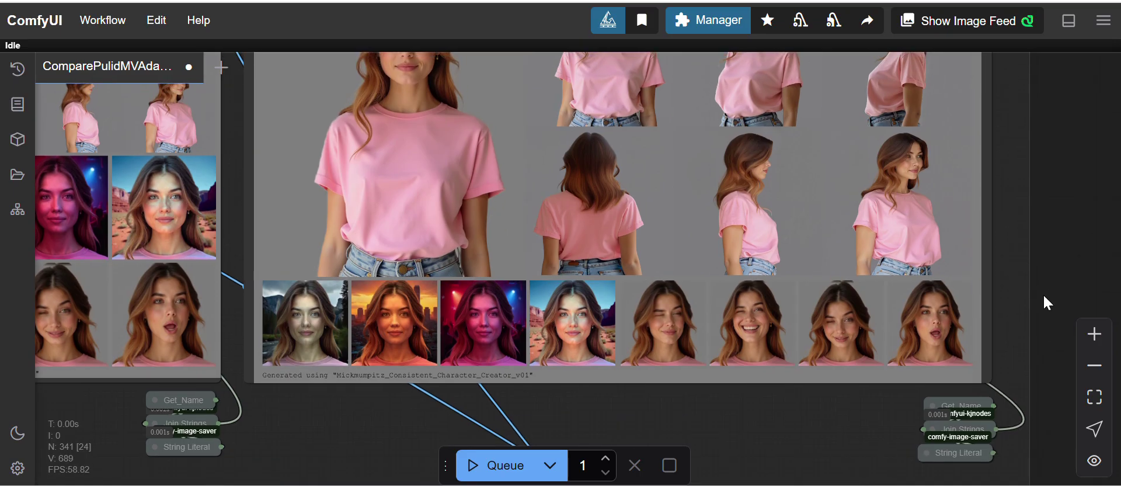
left_click_drag(1052, 204, 1041, 308)
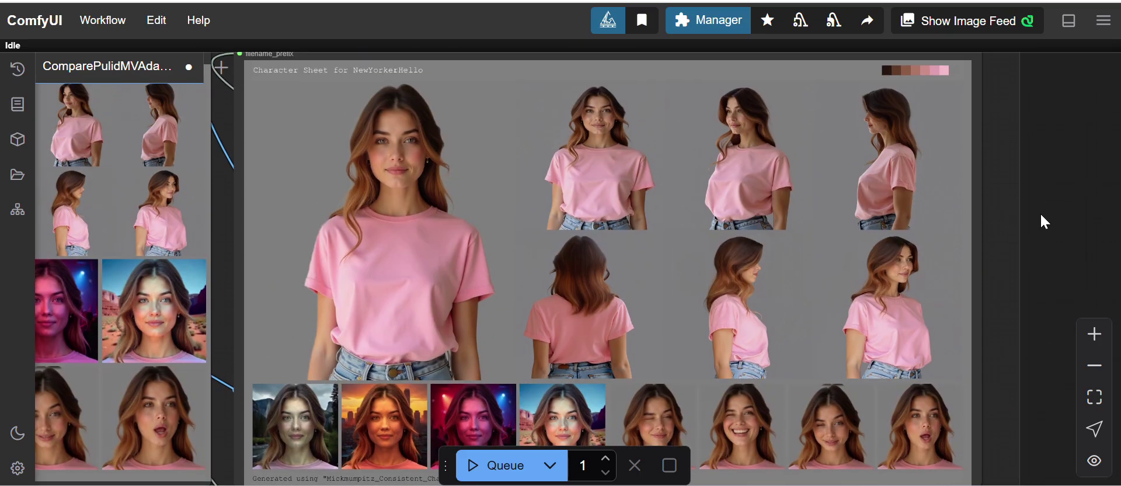
left_click_drag(1036, 161, 1032, 217)
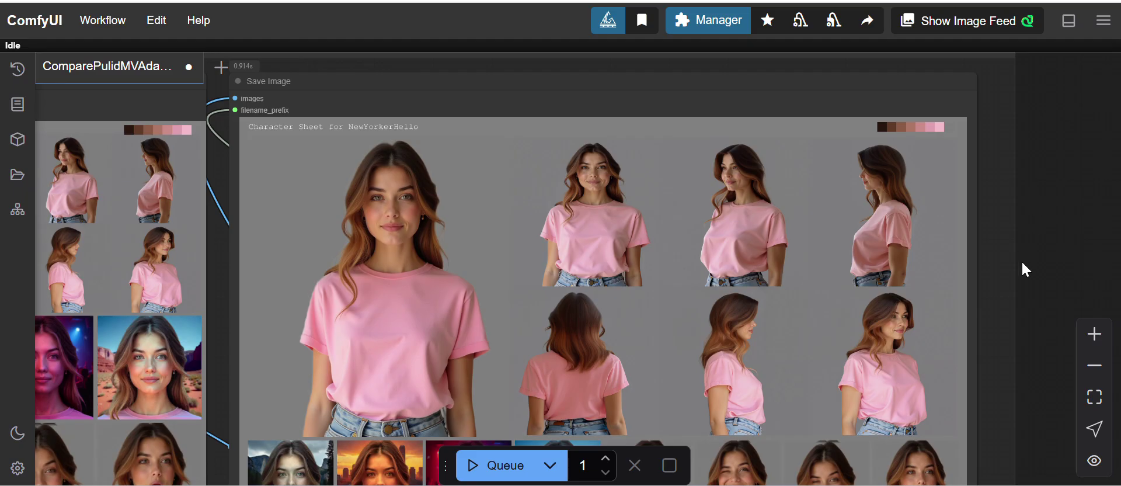
left_click_drag(1025, 314, 1027, 285)
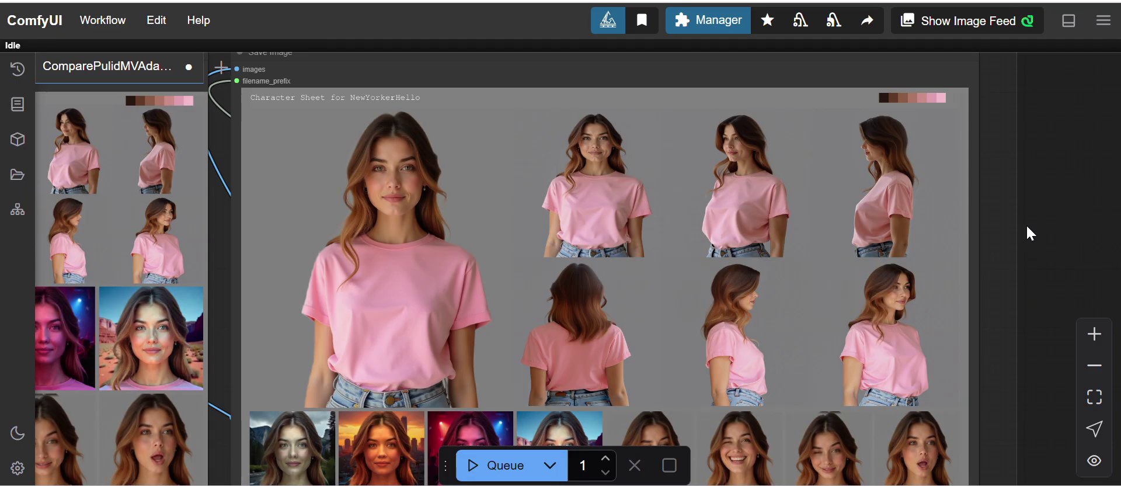
left_click_drag(1025, 228, 1025, 264)
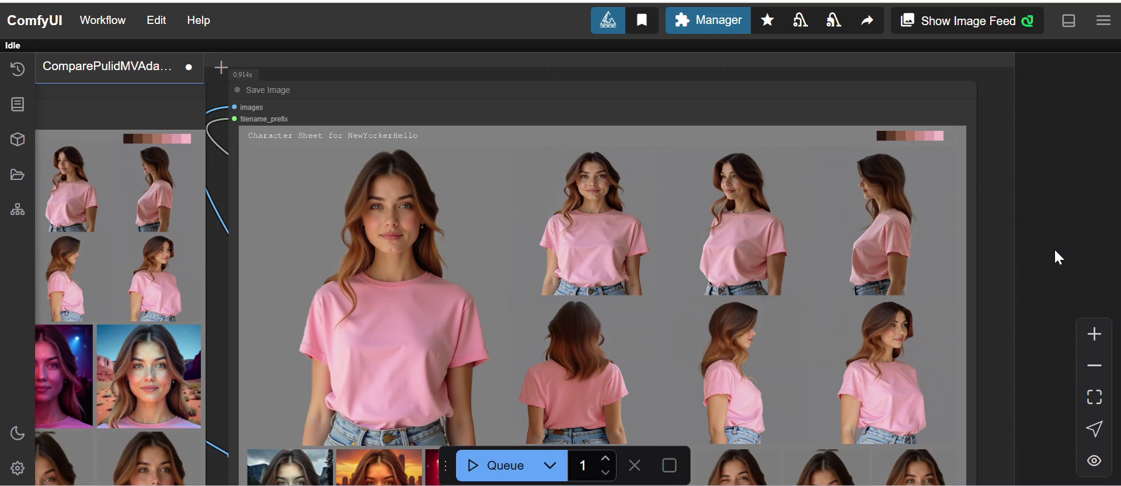
scroll(1046, 259, "down", 1)
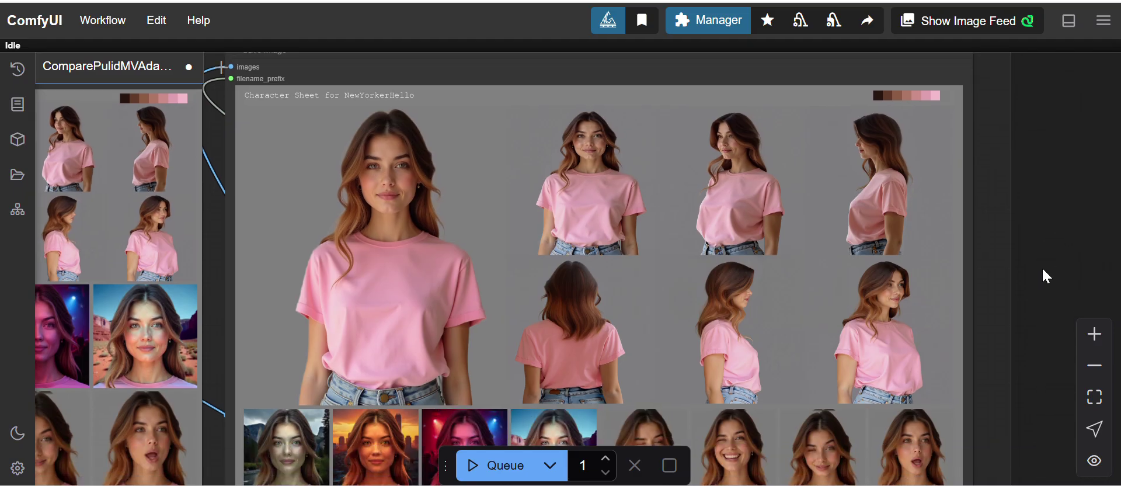
left_click_drag(1032, 331, 1047, 297)
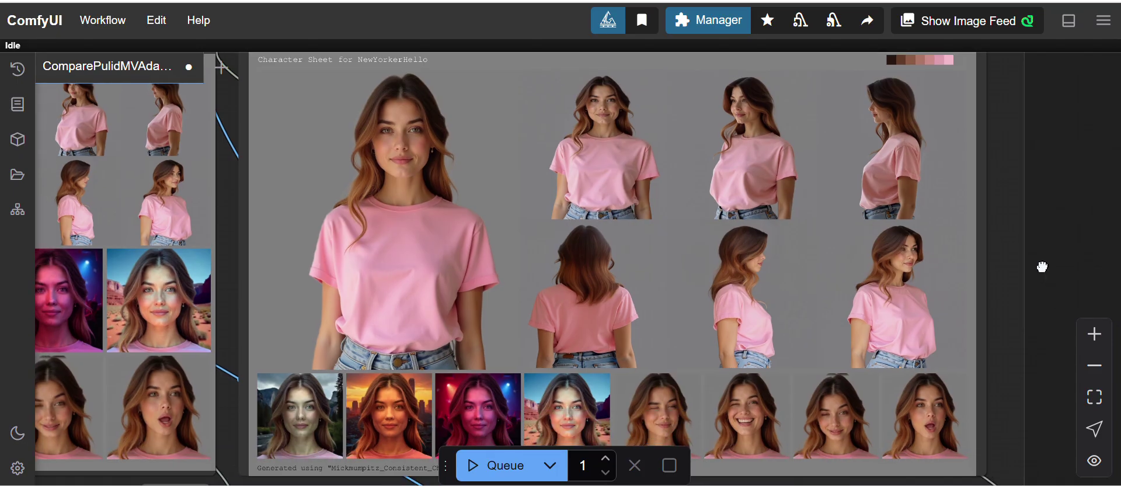
left_click_drag(1042, 267, 1049, 313)
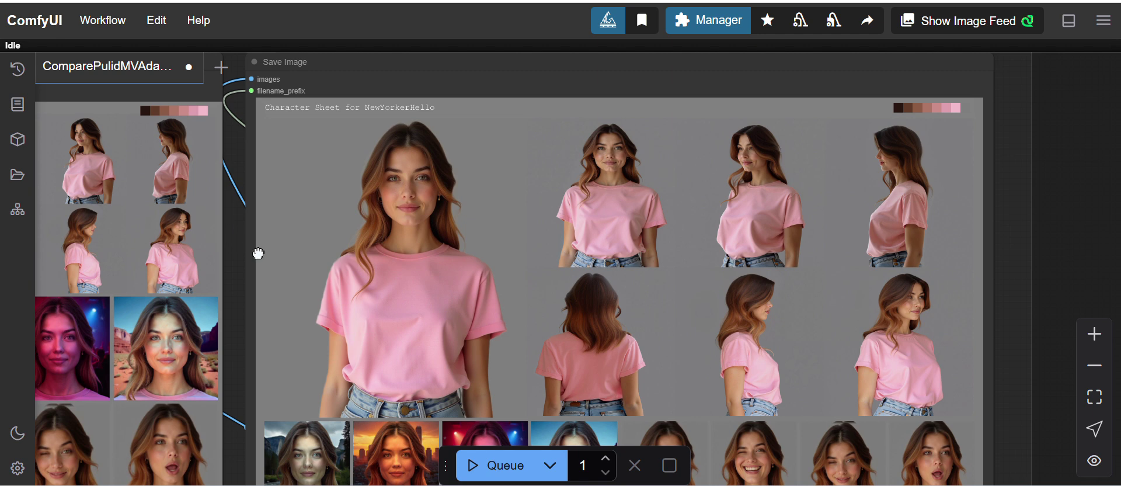
scroll(258, 248, "left", 1)
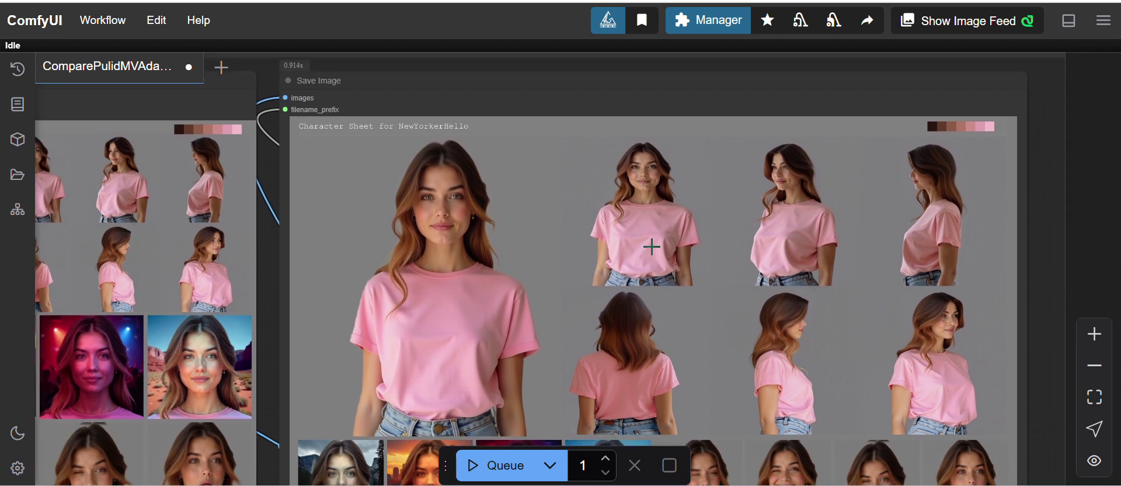
scroll(651, 246, "up", 4)
scroll(651, 246, "up", 3)
scroll(782, 233, "down", 5)
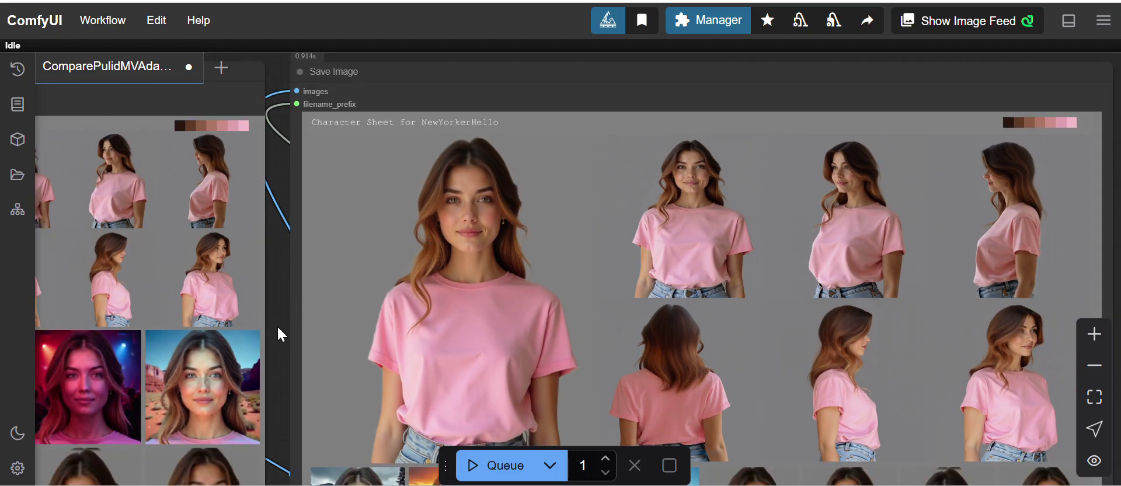
left_click_drag(277, 324, 202, 265)
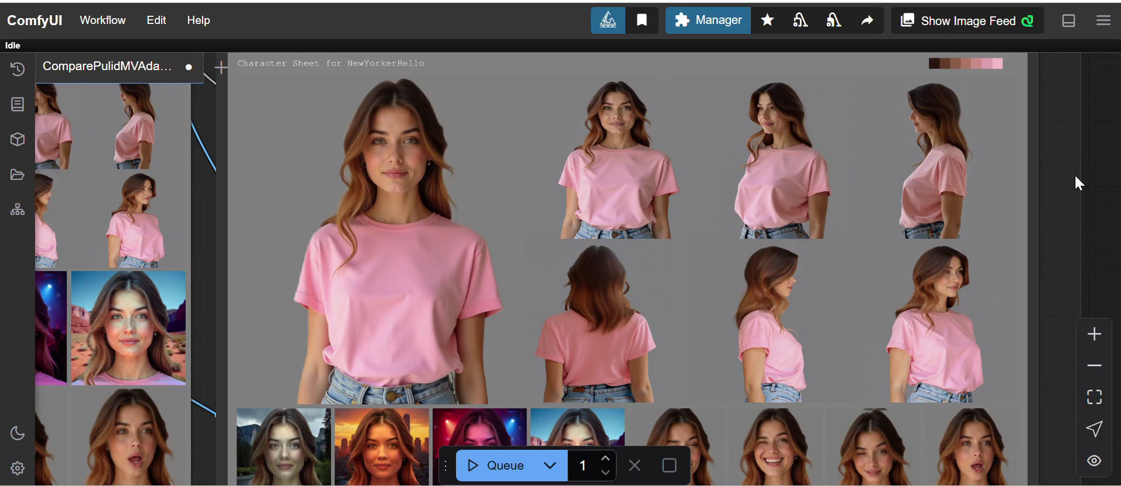
left_click_drag(1063, 189, 922, 198)
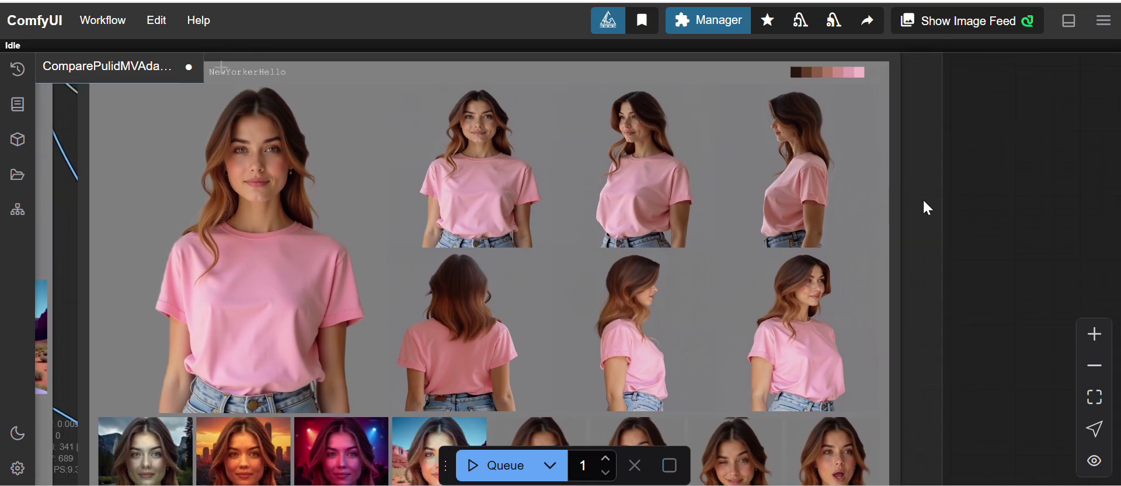
mouse_move(976, 242)
left_mouse_down()
mouse_move(1012, 256)
mouse_move(1032, 229)
left_mouse_up()
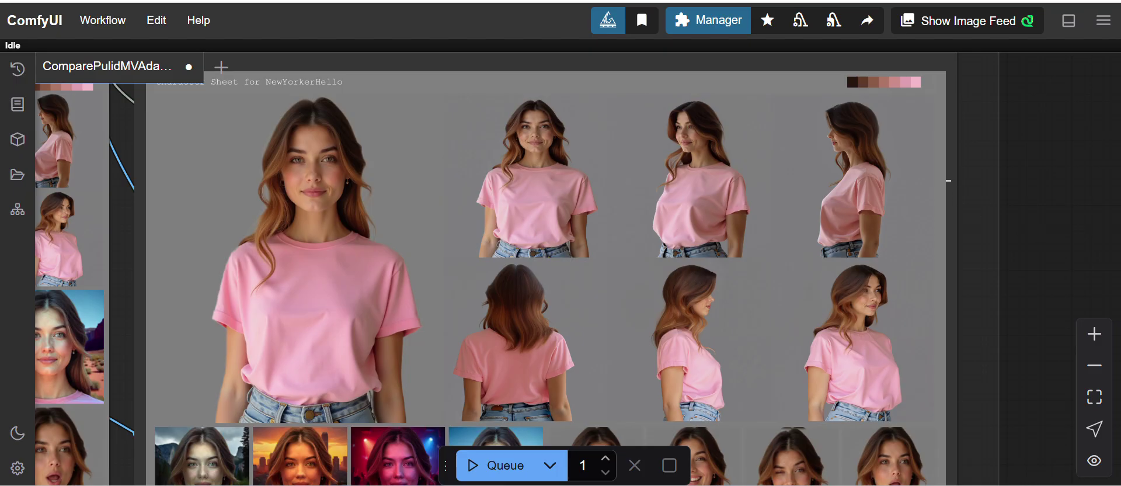
scroll(672, 174, "down", 5)
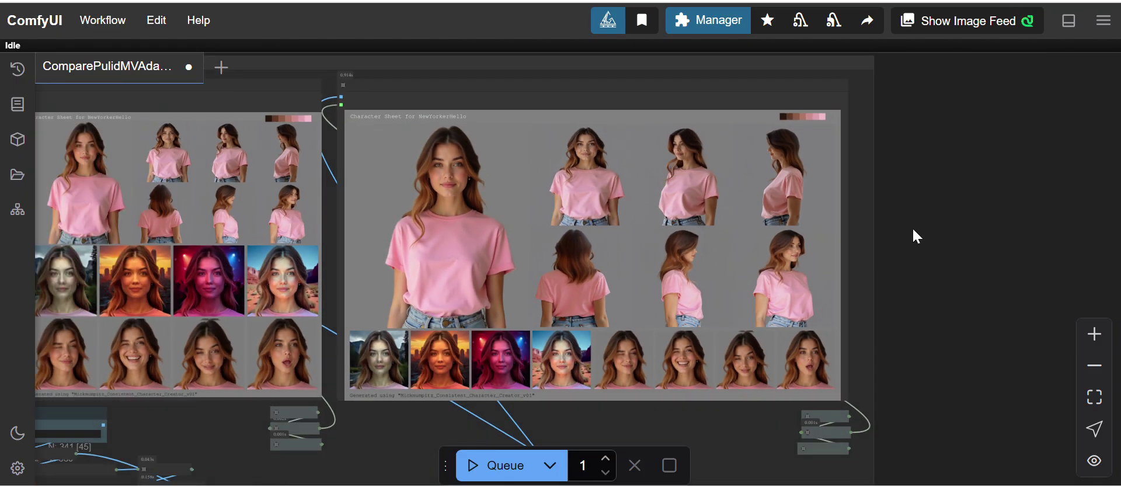
left_click_drag(905, 163, 924, 293)
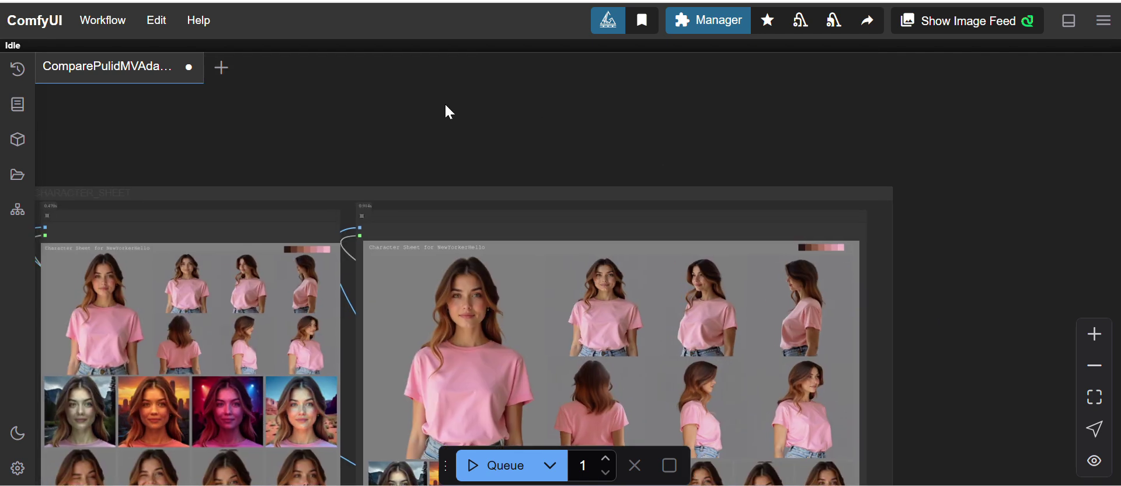
left_click_drag(259, 143, 489, 128)
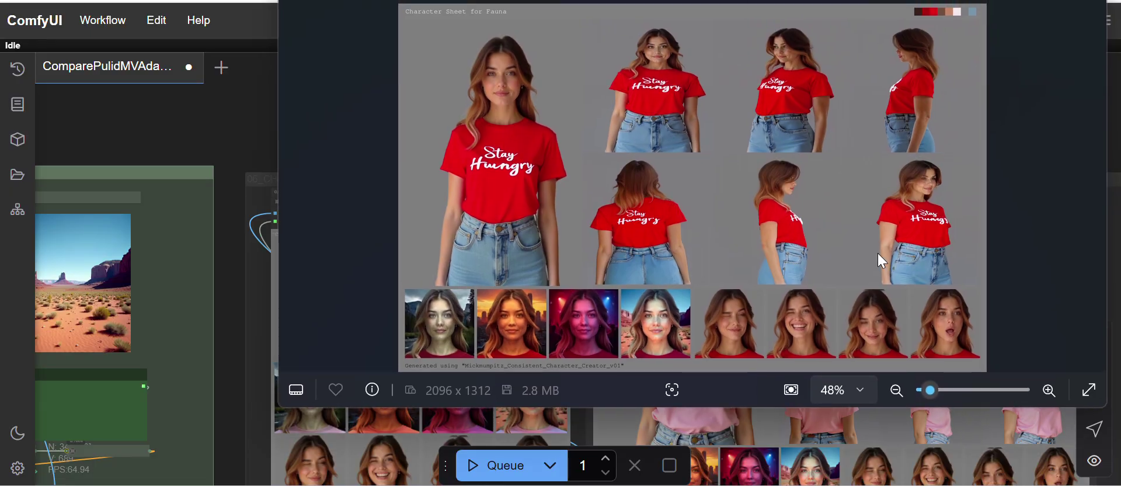
- Zoom around the red Stay Hungry sheet, then inspect its expression close-ups
scroll(789, 295, "up", 1)
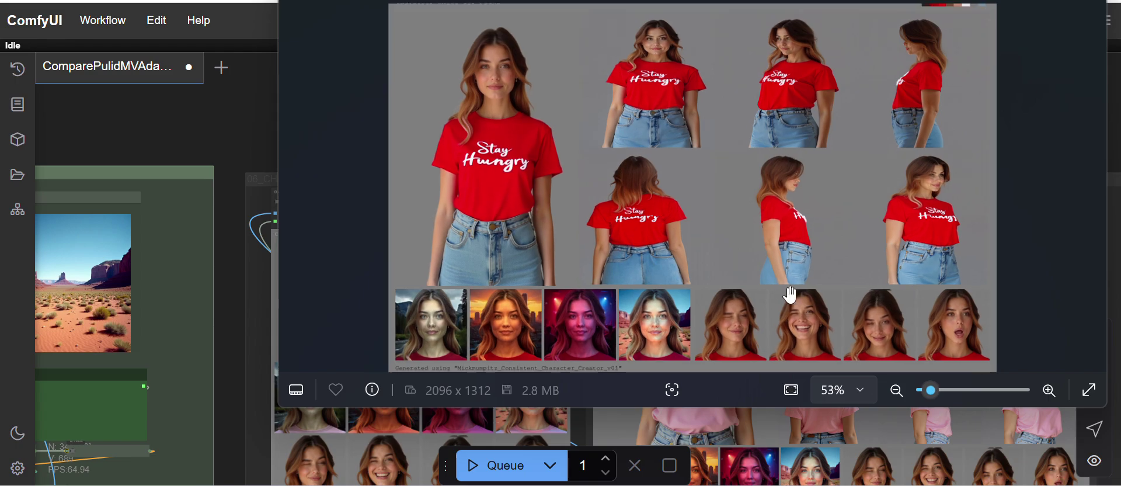
scroll(790, 295, "up", 1)
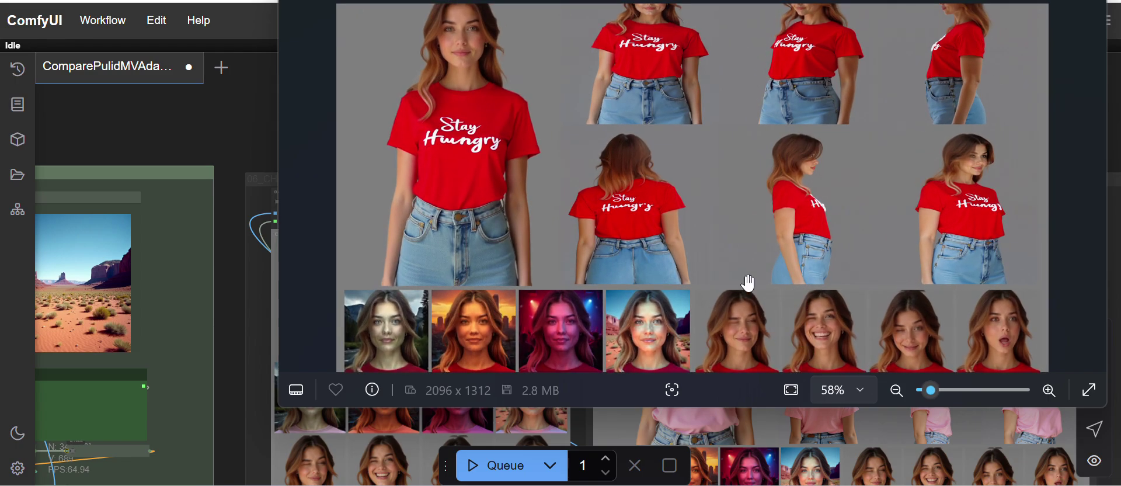
scroll(793, 317, "down", 1)
scroll(793, 316, "down", 1)
scroll(793, 316, "up", 2)
scroll(795, 321, "up", 3)
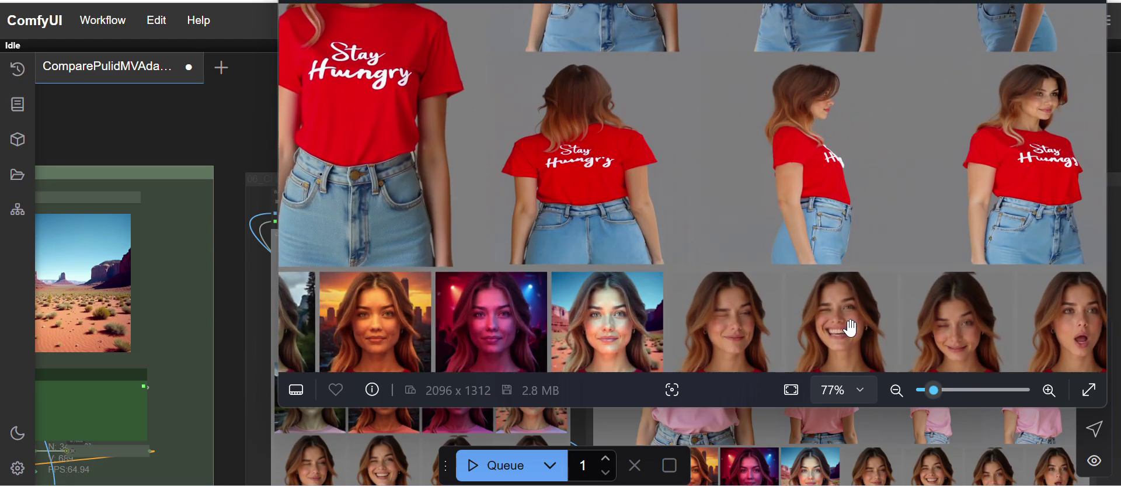
scroll(698, 215, "up", 3)
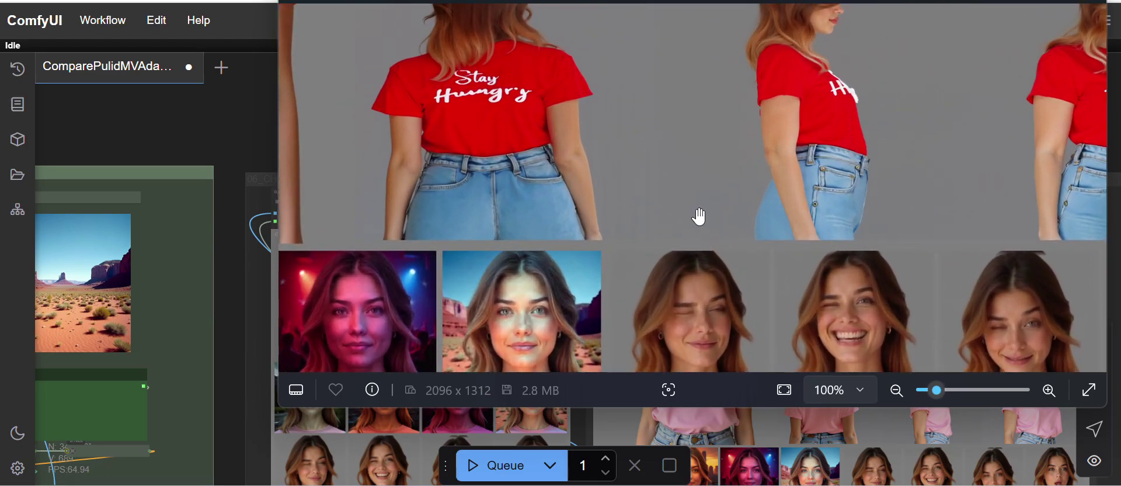
scroll(698, 216, "down", 2)
scroll(699, 216, "down", 3)
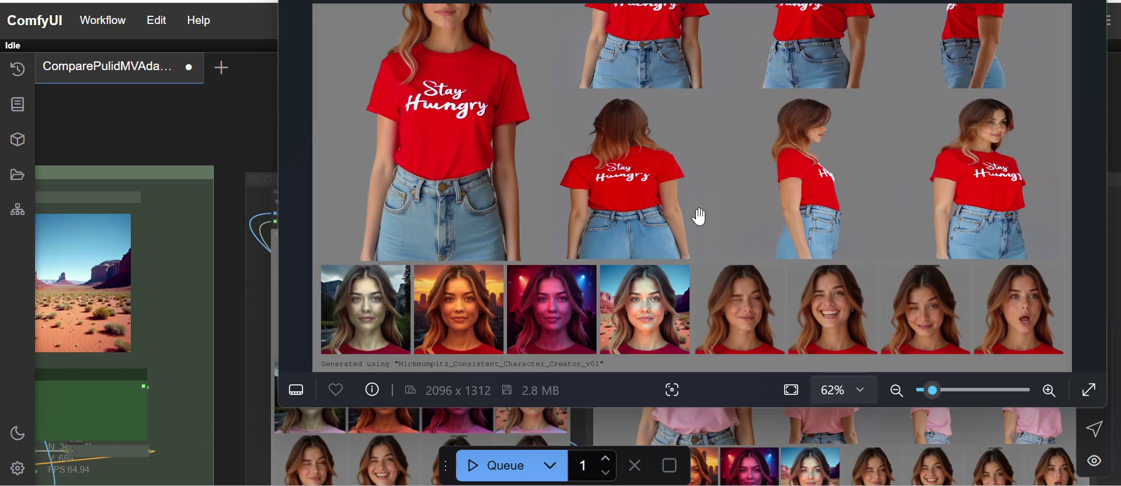
scroll(699, 216, "up", 4)
left_click_drag(782, 298, 583, 169)
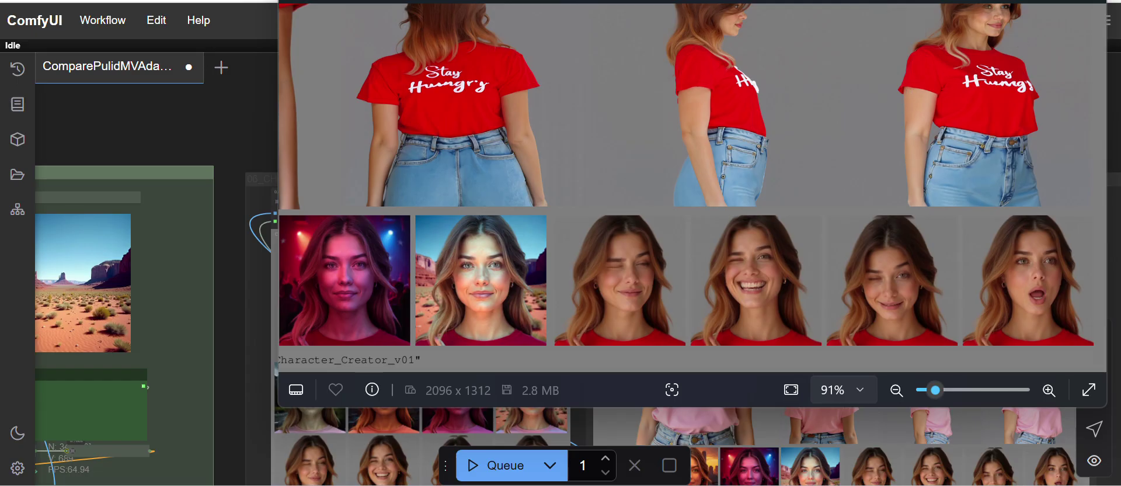
- Close the image viewer and reframe the Preview Image node's grid previews
key("Escape")
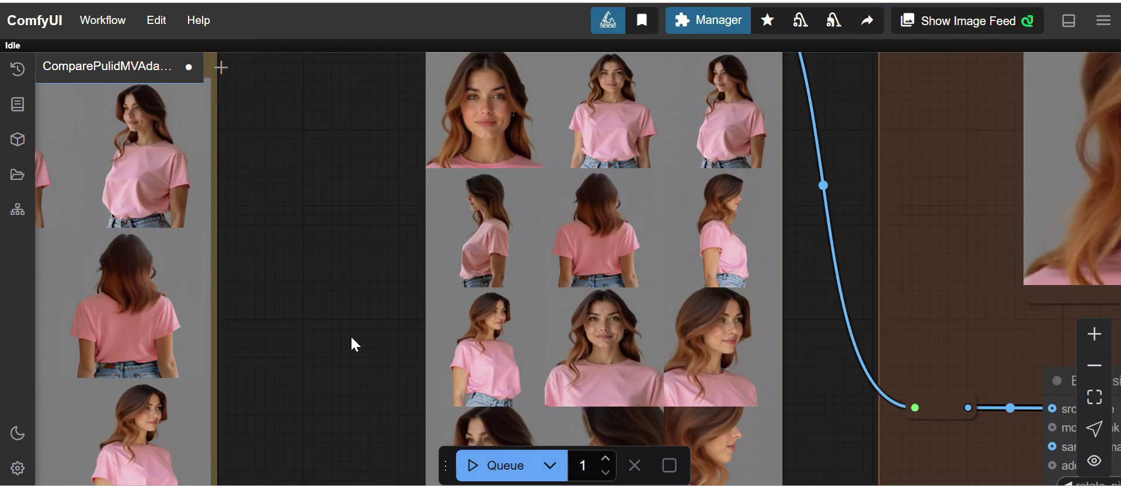
left_click_drag(354, 352, 350, 335)
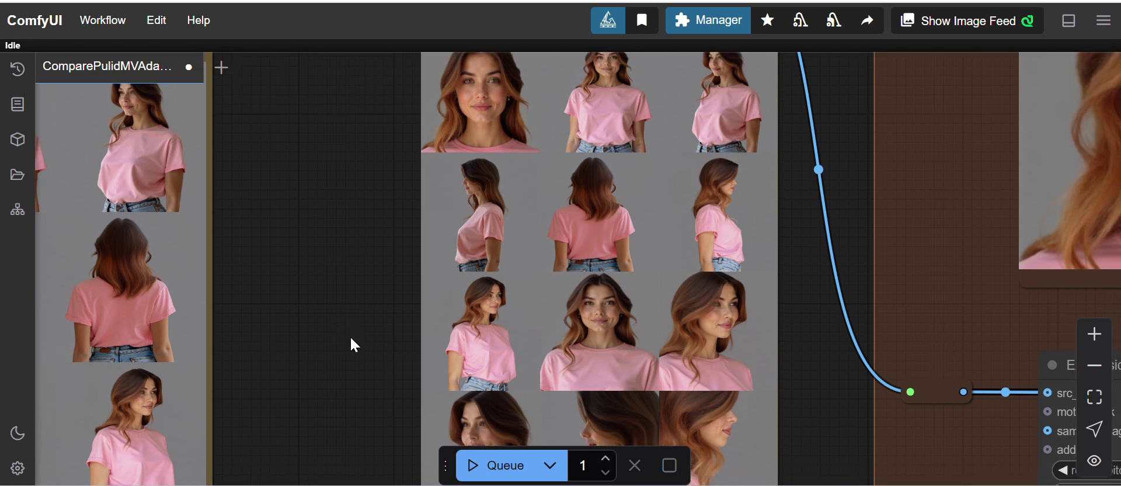
scroll(350, 342, "down", 3)
scroll(350, 341, "up", 3)
left_click_drag(349, 367, 342, 361)
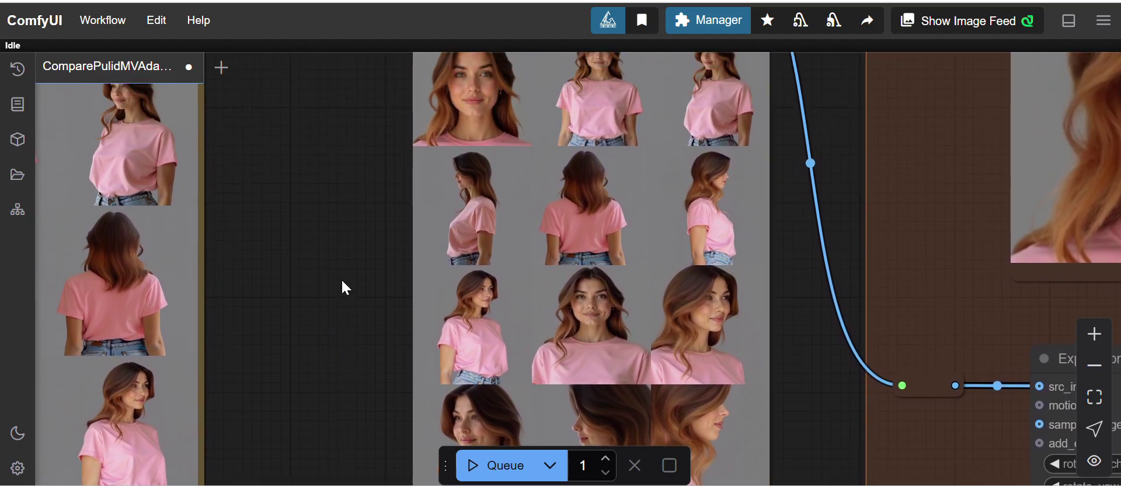
left_click_drag(342, 281, 344, 386)
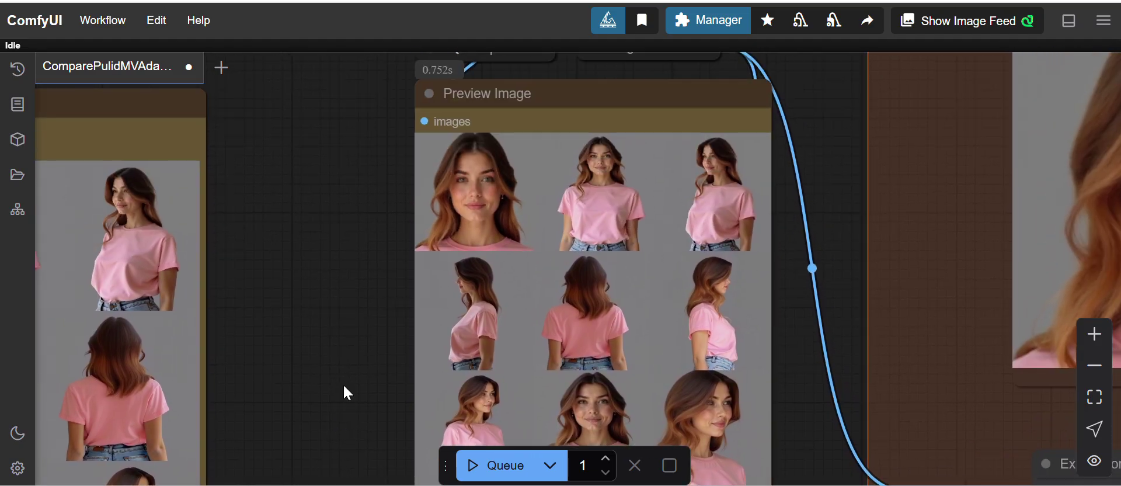
left_click_drag(347, 319, 347, 307)
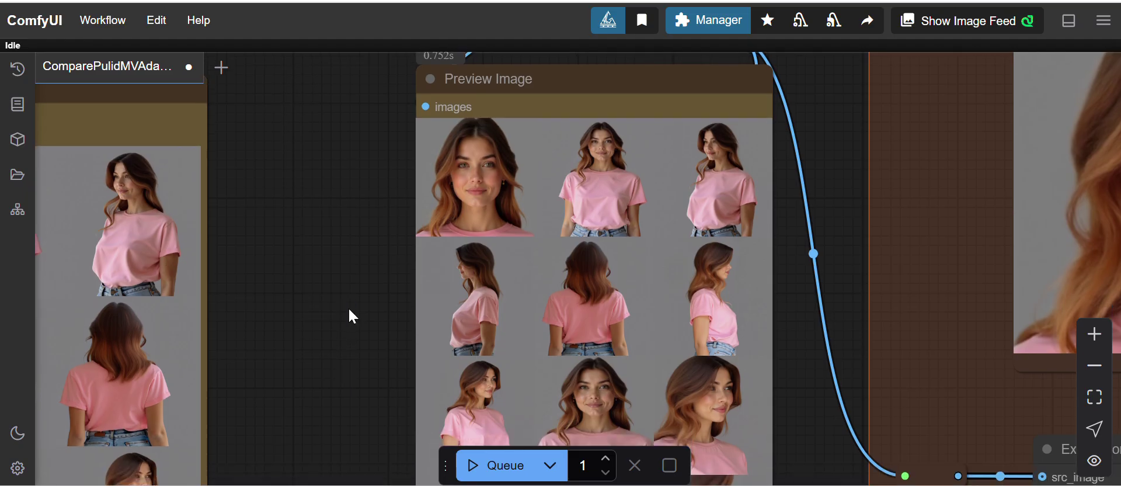
- Zoom out and pan past SHEET 03 and SHEET 02 to center SHEET 01
scroll(349, 315, "down", 5)
left_click_drag(342, 188, 450, 205)
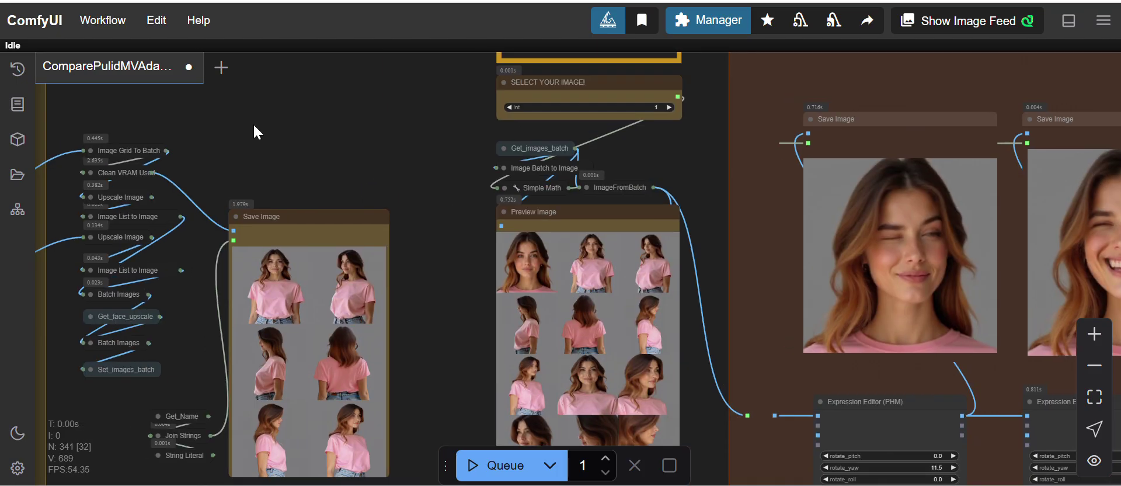
mouse_move(147, 118)
left_mouse_down()
mouse_move(403, 134)
mouse_move(562, 178)
left_mouse_up()
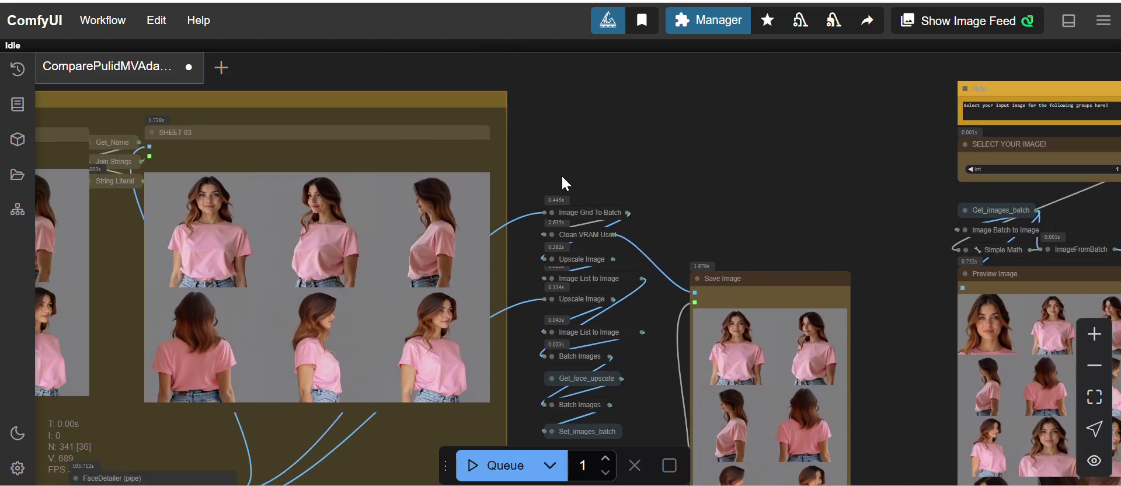
scroll(353, 140, "left", 3)
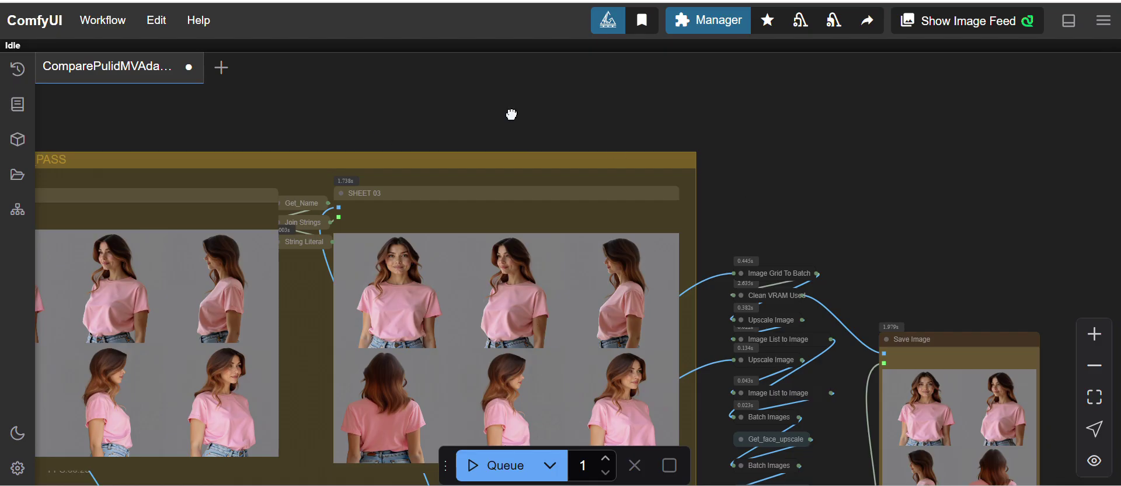
scroll(282, 117, "left", 5)
left_click_drag(142, 115, 269, 111)
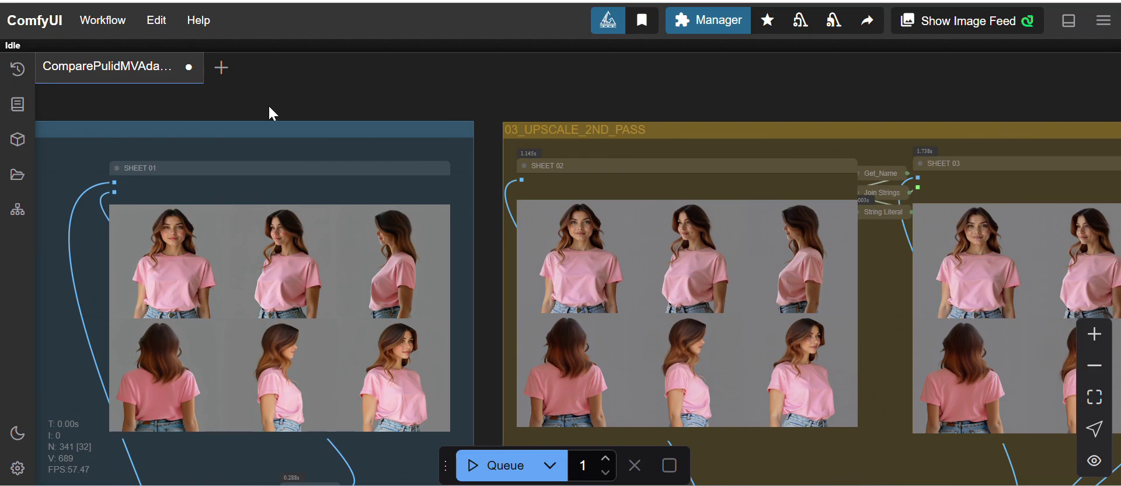
left_click_drag(156, 115, 391, 122)
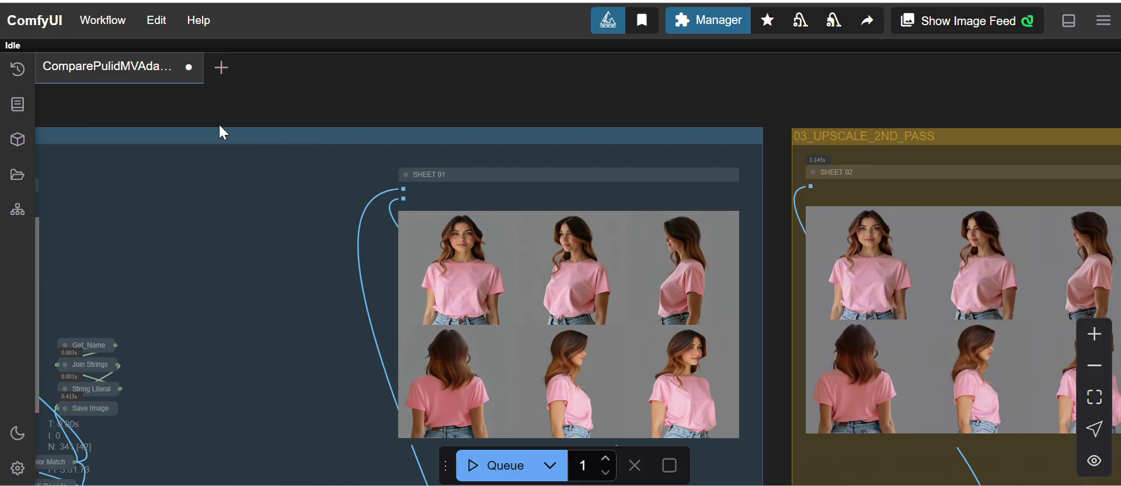
- Zoom far out and pan right to reveal the leftmost input node stacks
scroll(459, 138, "down", 4)
scroll(459, 138, "down", 8)
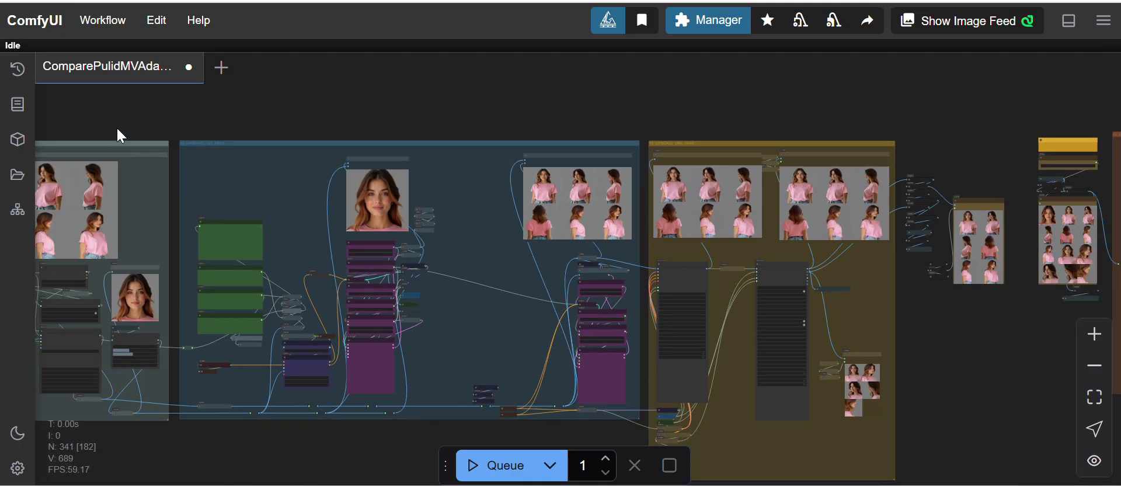
left_click_drag(120, 135, 362, 167)
left_click_drag(293, 162, 343, 142)
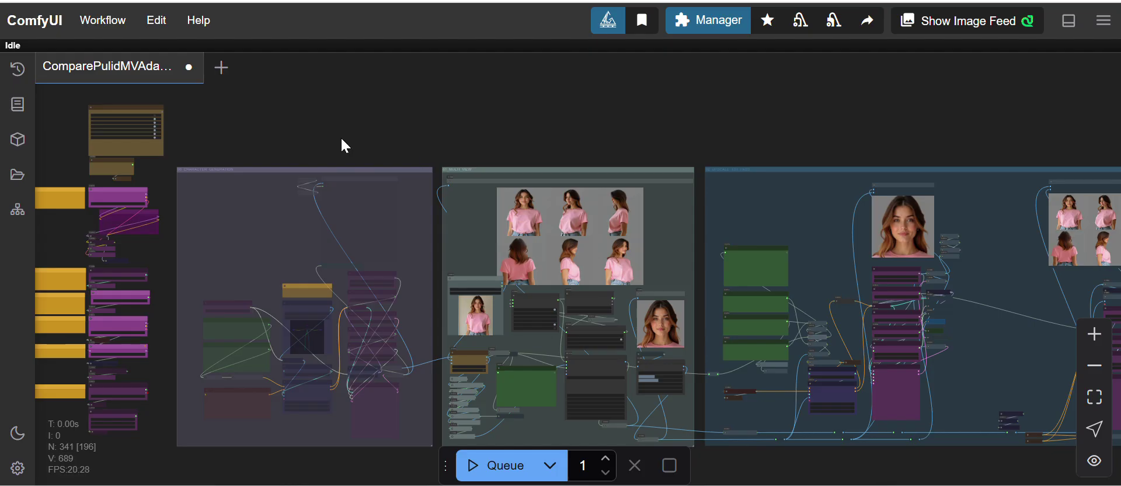
left_click_drag(251, 120, 441, 137)
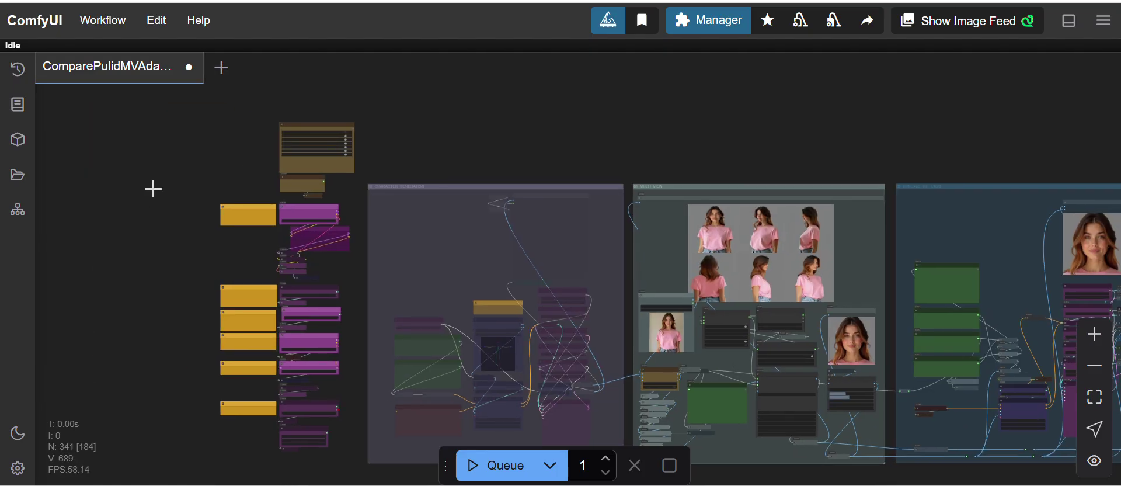